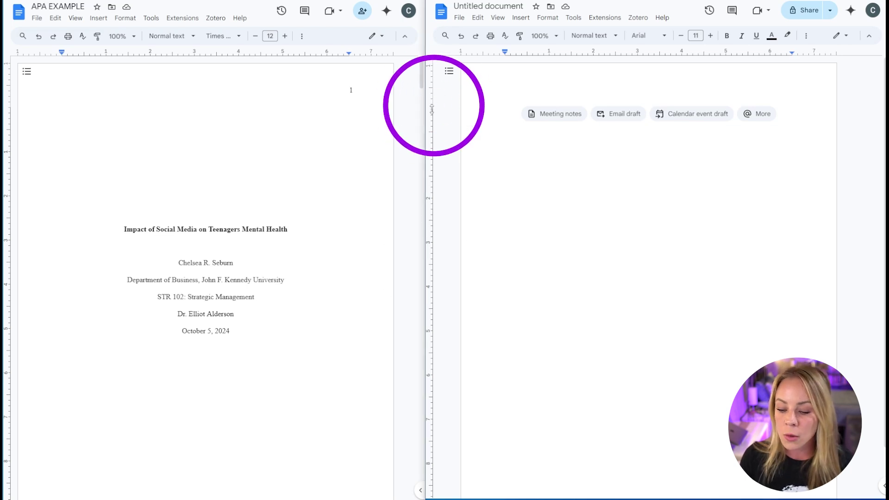
# - Nudge the top margin of the blank document slightly
pyautogui.moveTo(431, 109)
pyautogui.mouseDown()
pyautogui.moveTo(431, 98)
pyautogui.moveTo(432, 107)
pyautogui.mouseUp()
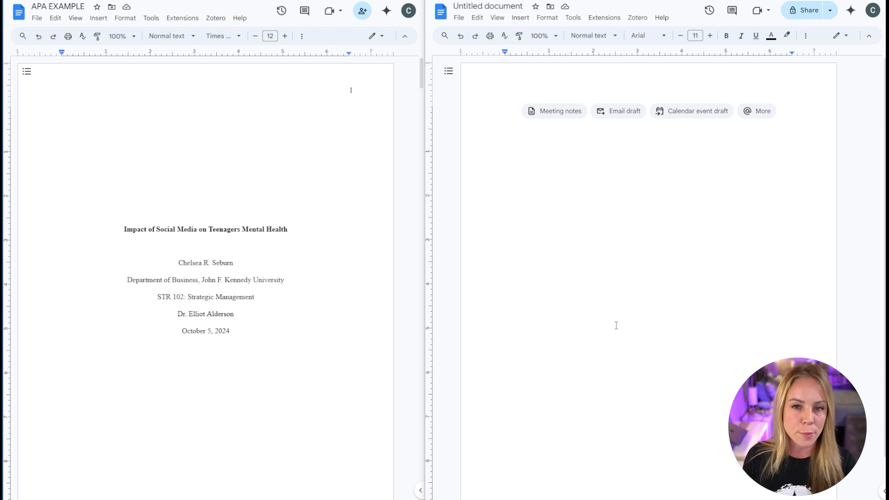
# - Set the blank document's line spacing to Double from Line & paragraph spacing
pyautogui.click(543, 20)
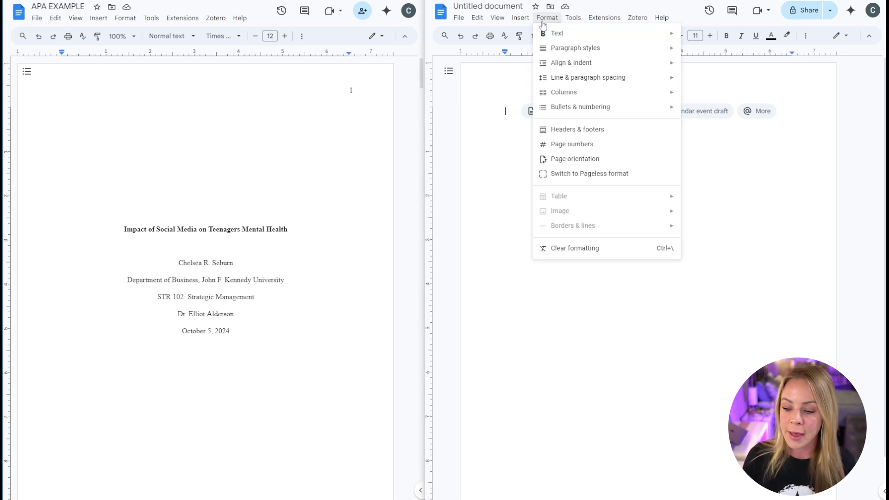
pyautogui.moveTo(567, 78)
pyautogui.click(824, 111)
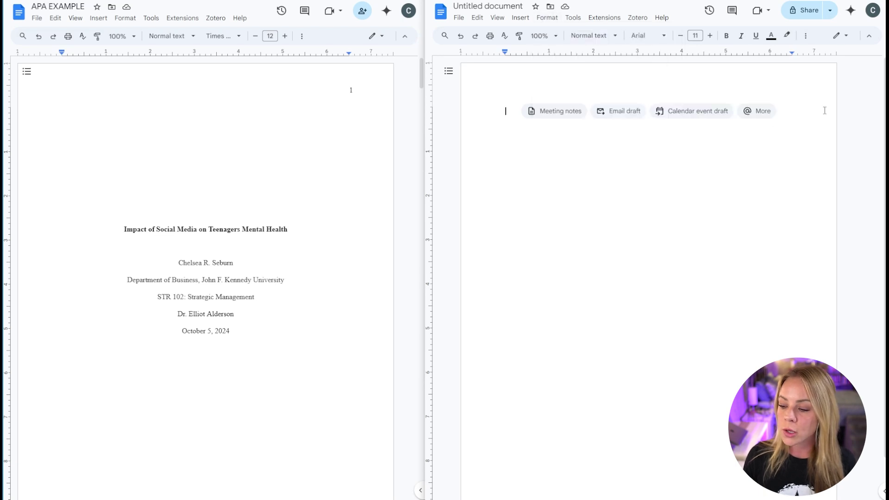
pyautogui.click(806, 36)
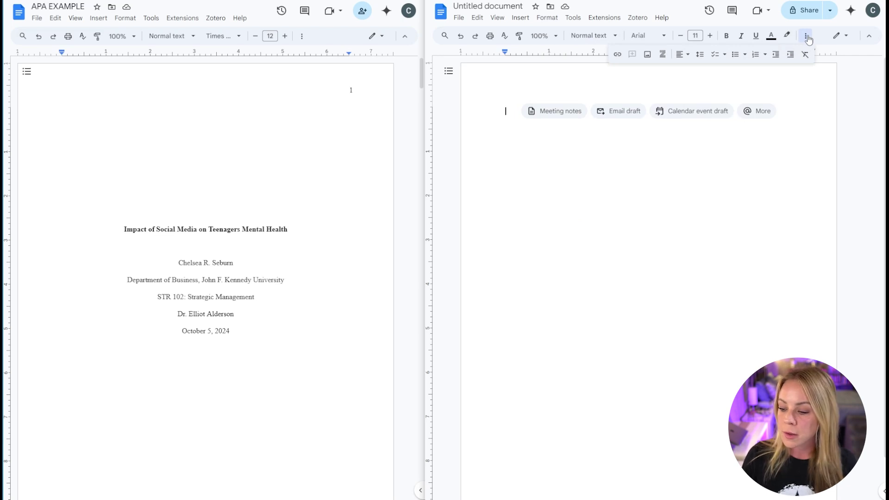
pyautogui.click(700, 55)
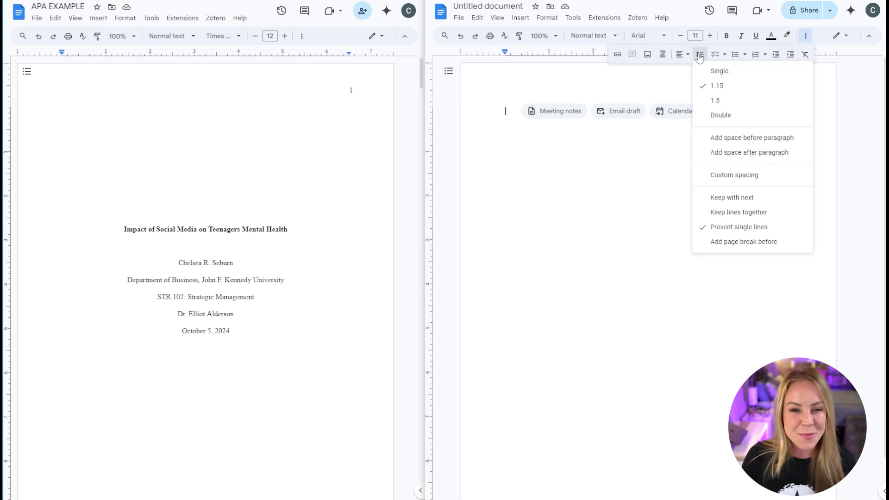
pyautogui.click(715, 115)
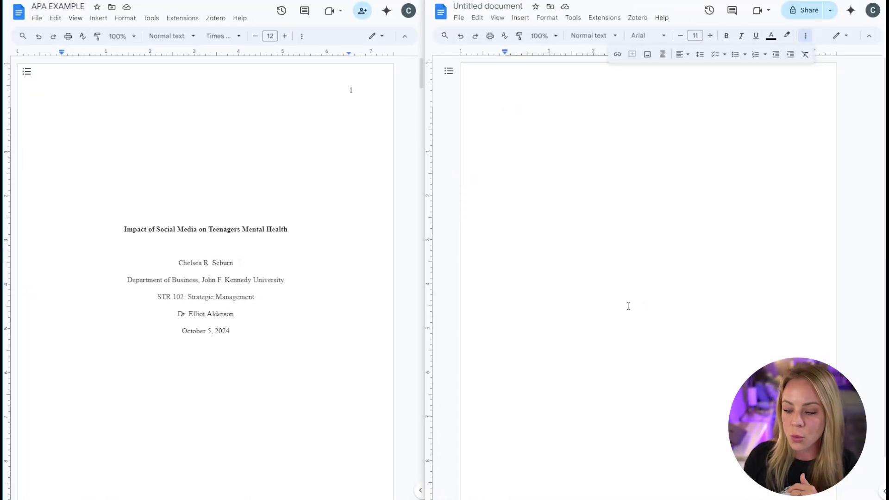
# - Try inserting a top-right page number from the menu, then undo it
pyautogui.click(515, 20)
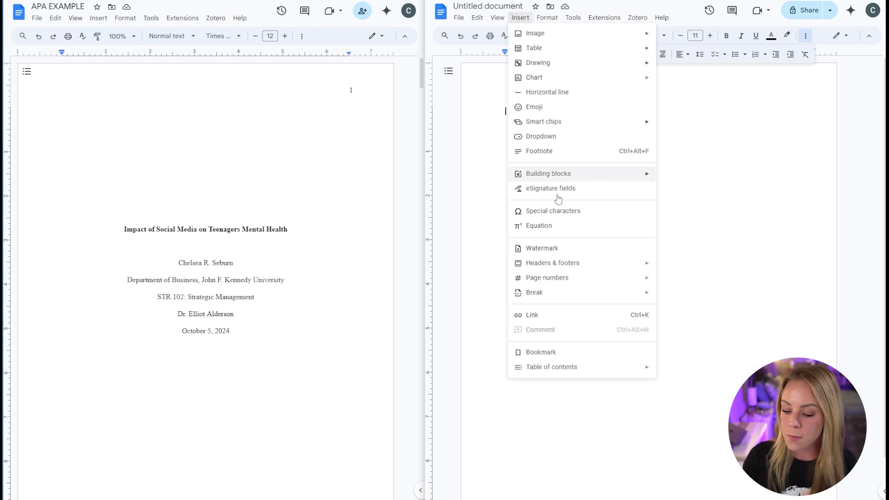
pyautogui.moveTo(576, 282)
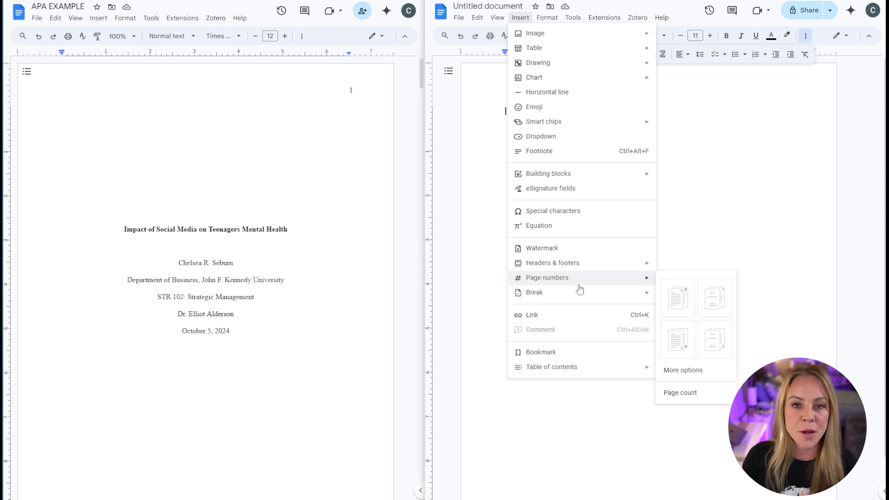
pyautogui.click(677, 299)
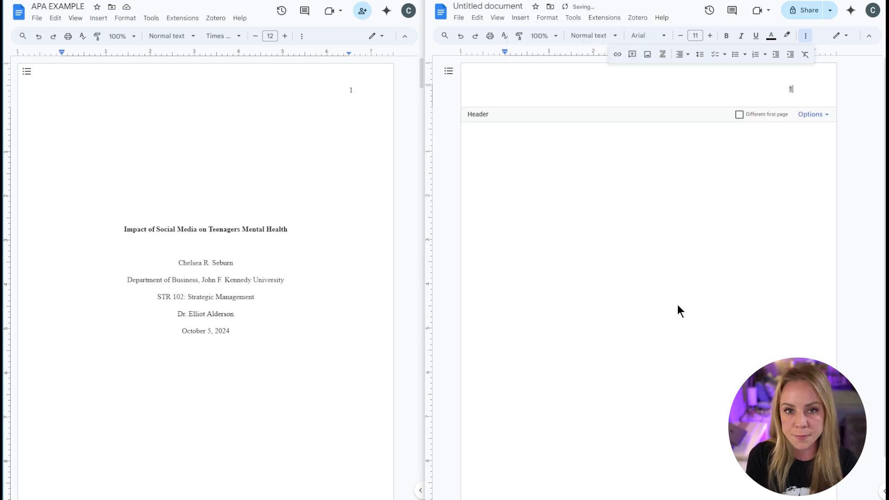
pyautogui.hotkey('ctrl', 'z')
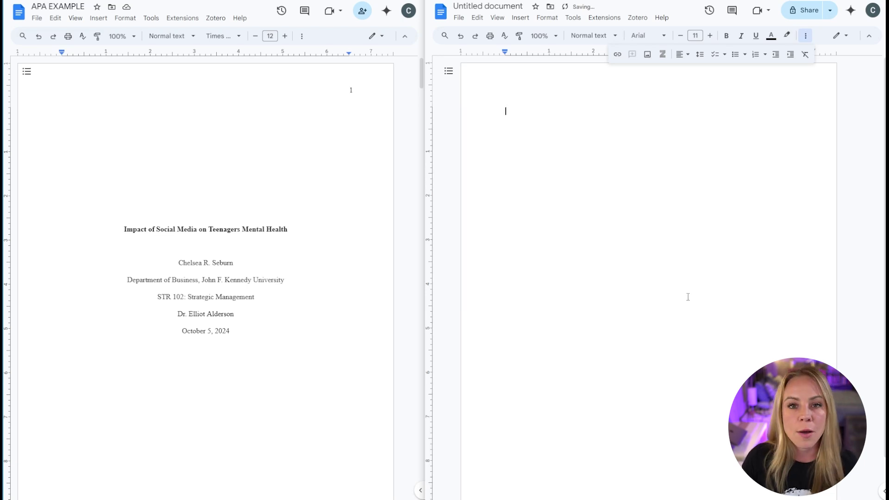
# - Apply header page numbers that show on the first page via header Options > Page numbers
pyautogui.doubleClick(806, 87)
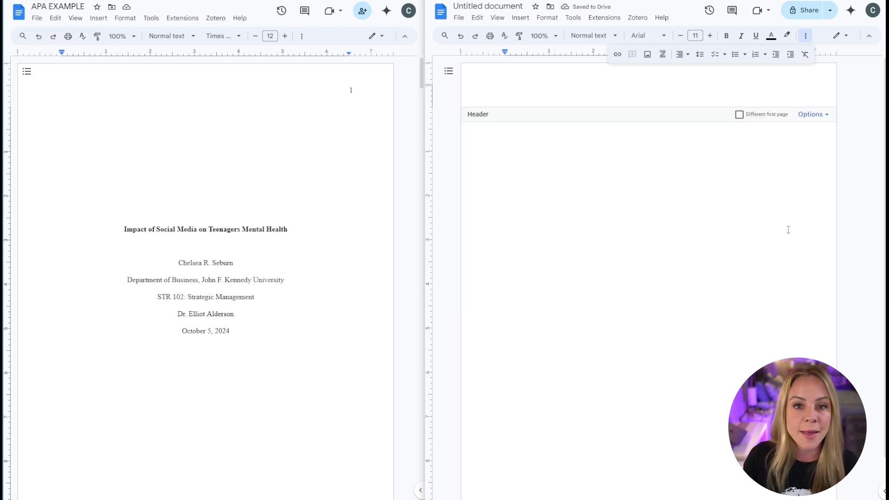
pyautogui.click(814, 115)
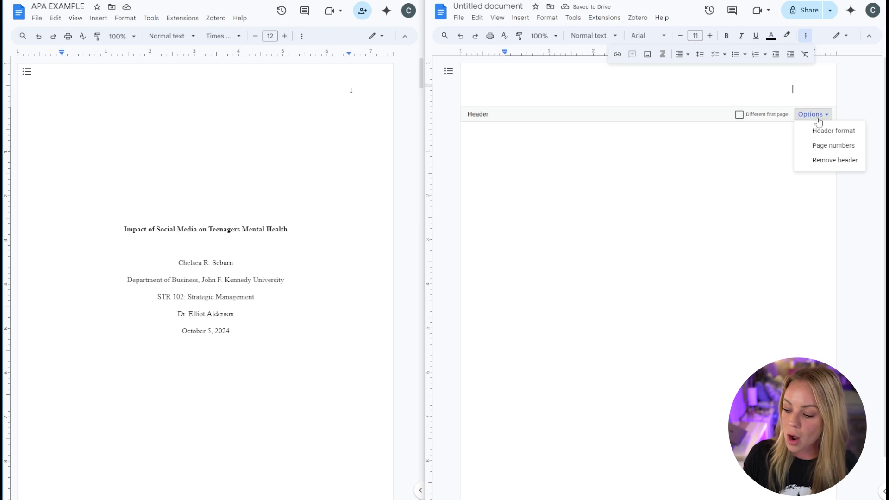
pyautogui.click(811, 145)
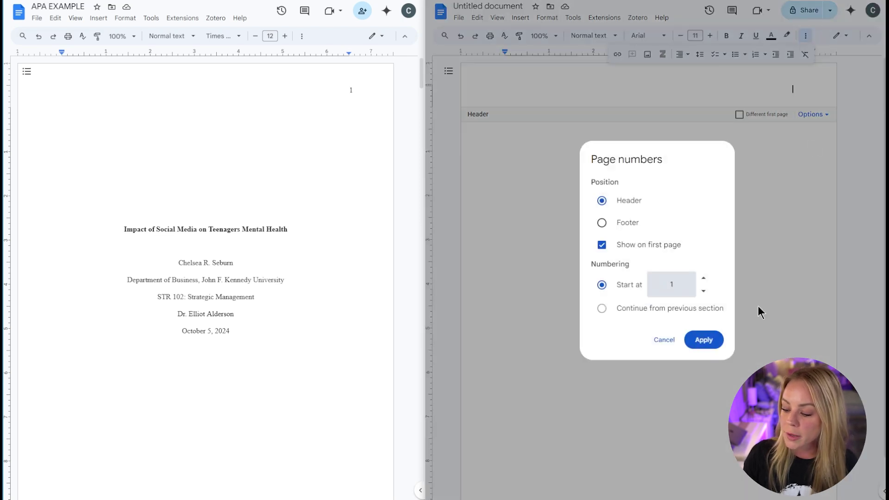
pyautogui.click(703, 340)
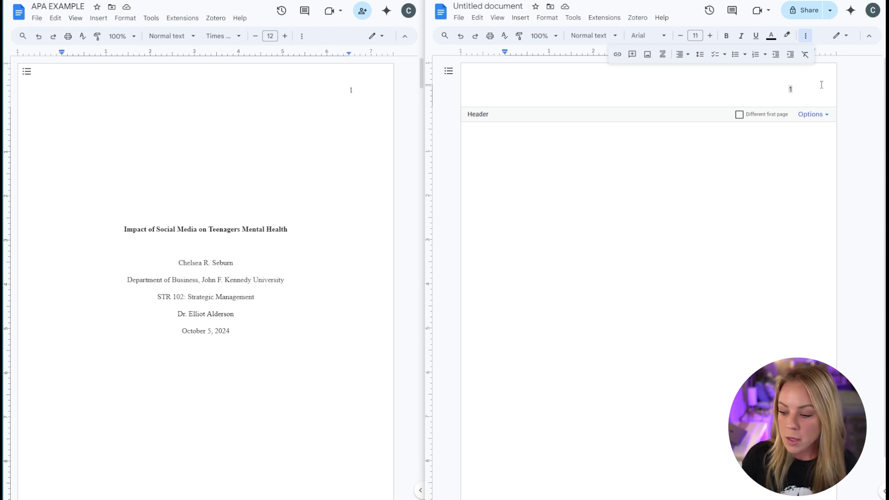
# - Format the header page number 1 as Times New Roman 12 pt, then return to the body
pyautogui.moveTo(793, 90); pyautogui.dragTo(784, 91)
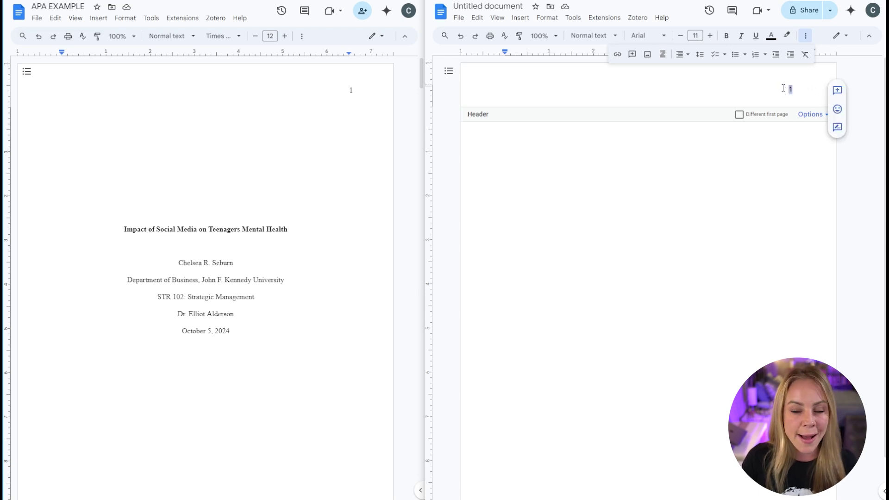
pyautogui.click(667, 35)
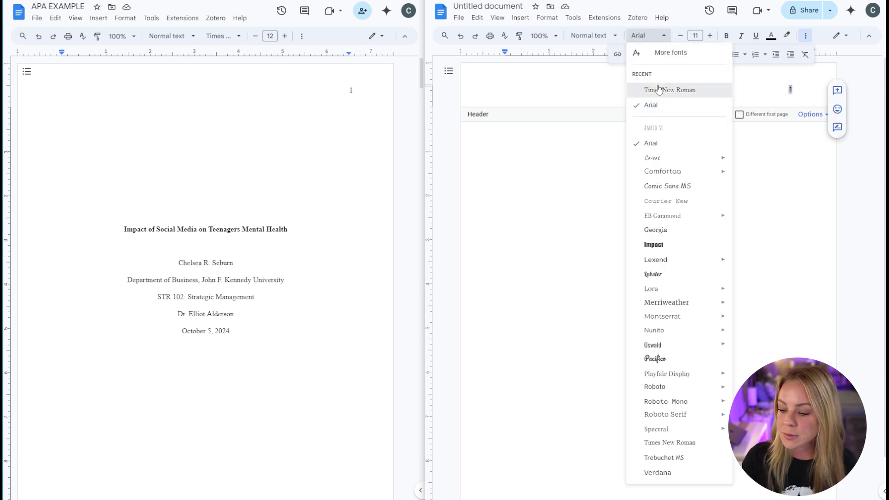
pyautogui.click(657, 90)
pyautogui.click(709, 35)
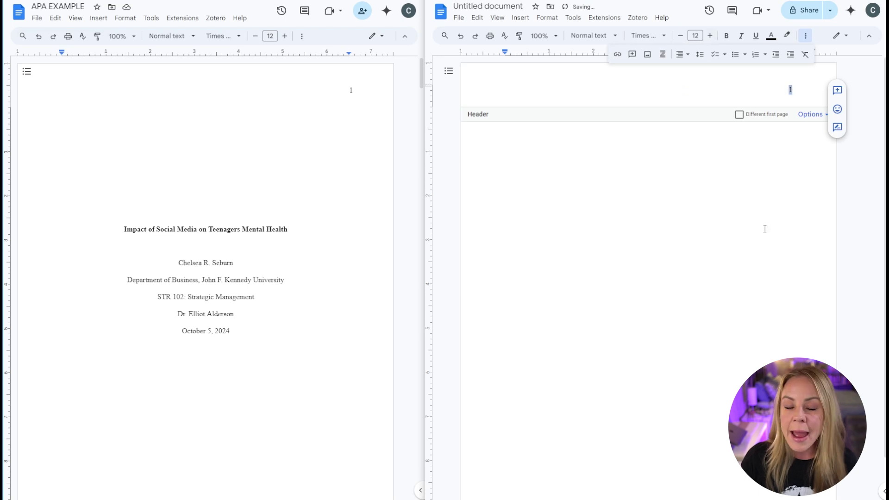
pyautogui.click(749, 211)
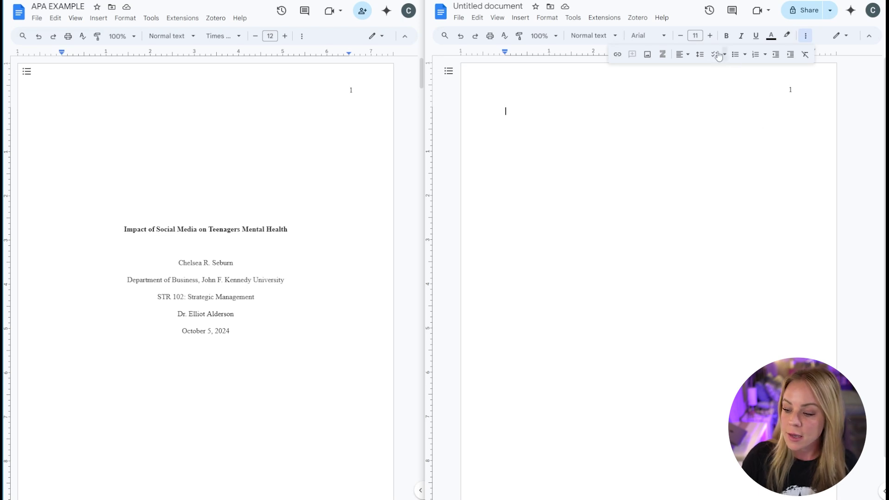
# - Switch the body font to Times New Roman and raise its size to 12 pt
pyautogui.click(663, 40)
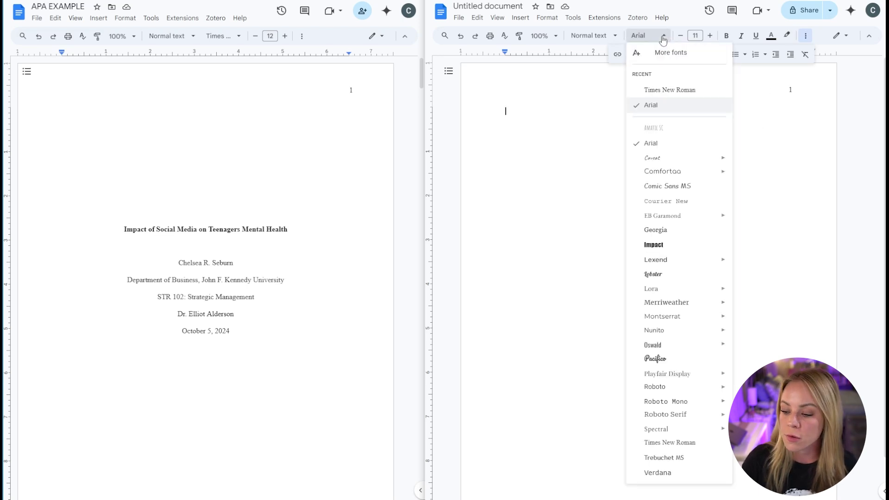
pyautogui.click(665, 91)
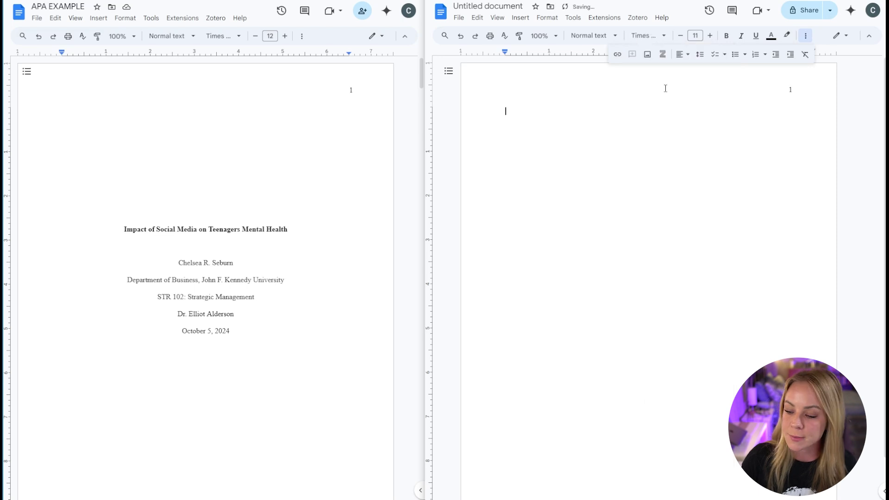
pyautogui.click(710, 36)
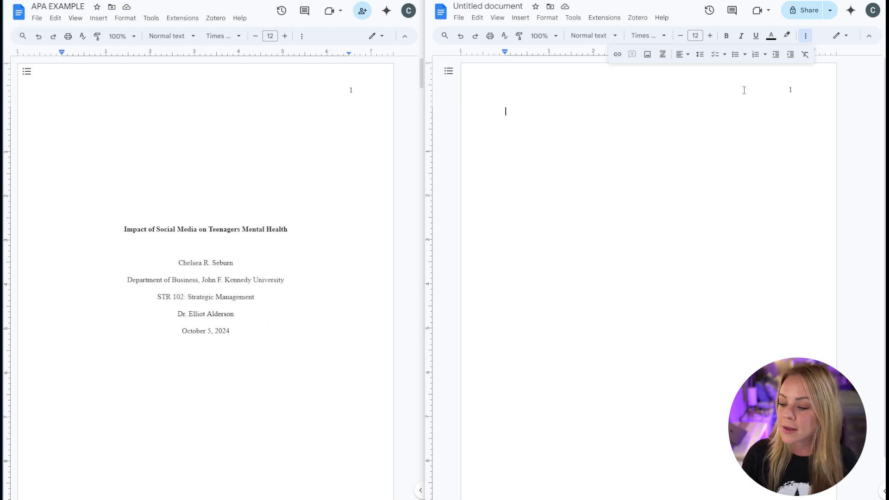
# - Center-align the body text and add a blank line above the title position
pyautogui.click(681, 54)
pyautogui.click(697, 71)
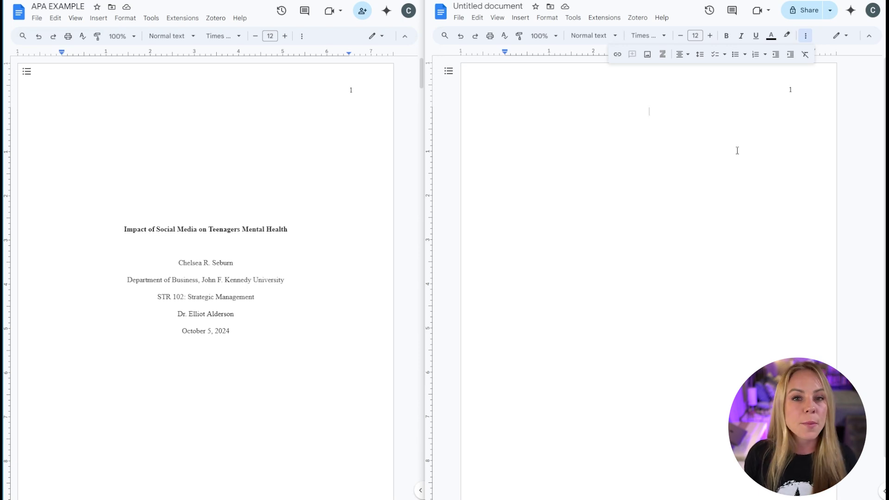
pyautogui.press('Return')
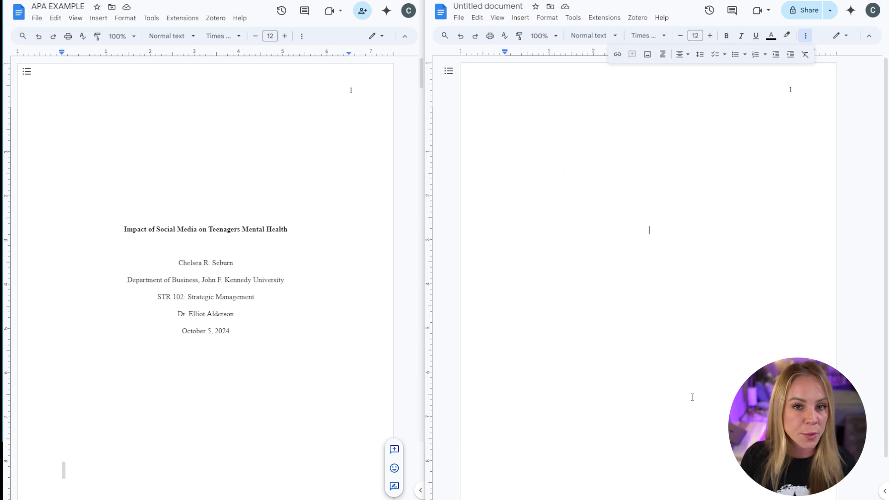
# - Paste the bold title 'Impact of Social Media on Teenagers Mental Health', removing a trial Subtitle line
pyautogui.click(728, 37)
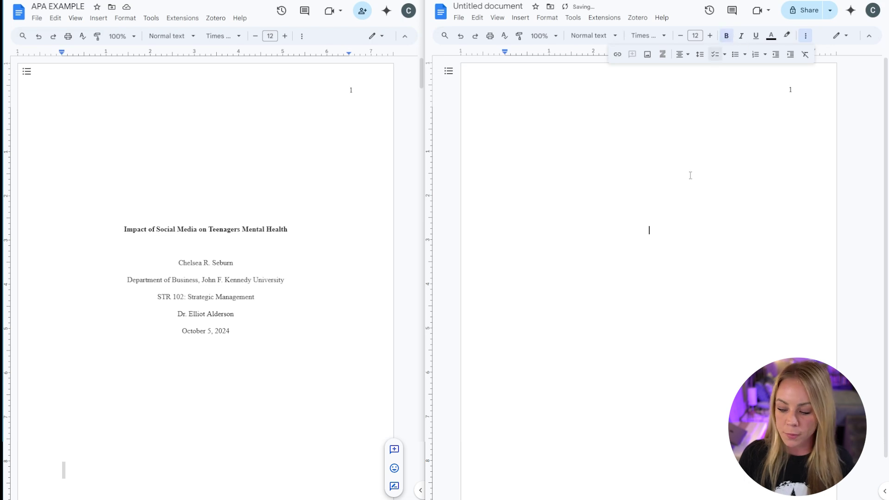
pyautogui.write('Impact of Social Media on Teenagers Mental Health')
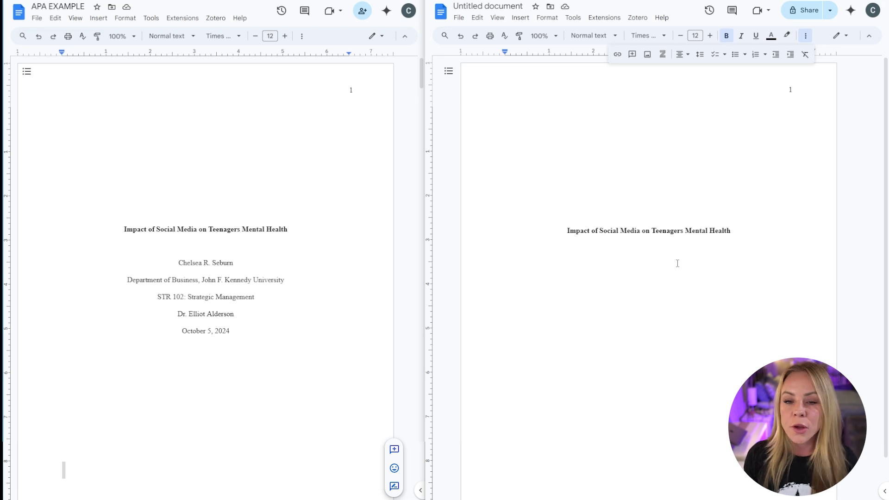
pyautogui.press('Return')
pyautogui.write('Subtitle')
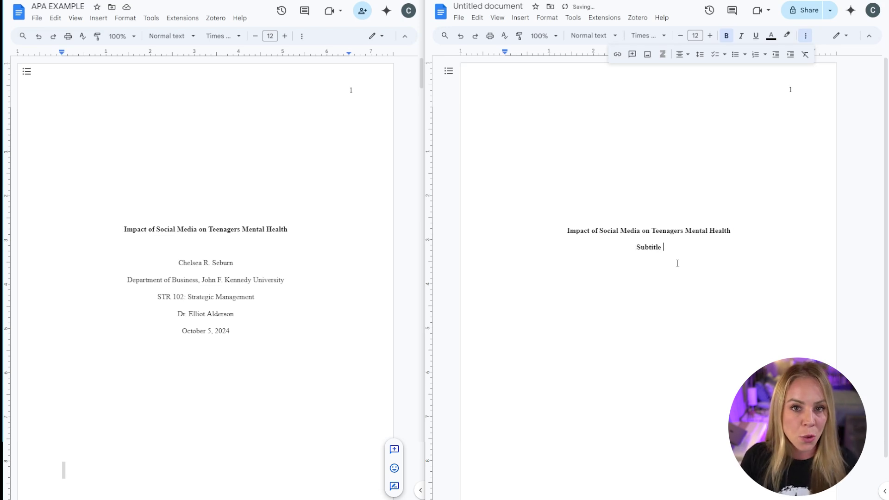
pyautogui.press('BackSpace')
pyautogui.press('BackSpace')
pyautogui.press('BackSpace')
pyautogui.press('BackSpace')
pyautogui.press('BackSpace')
pyautogui.press('BackSpace')
pyautogui.press('BackSpace')
pyautogui.press('BackSpace')
pyautogui.press('BackSpace')
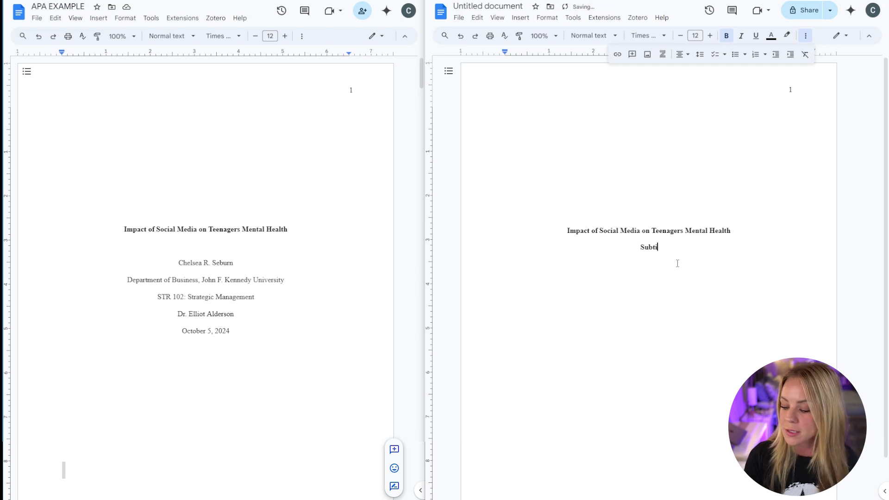
pyautogui.press('BackSpace')
pyautogui.press('BackSpace')
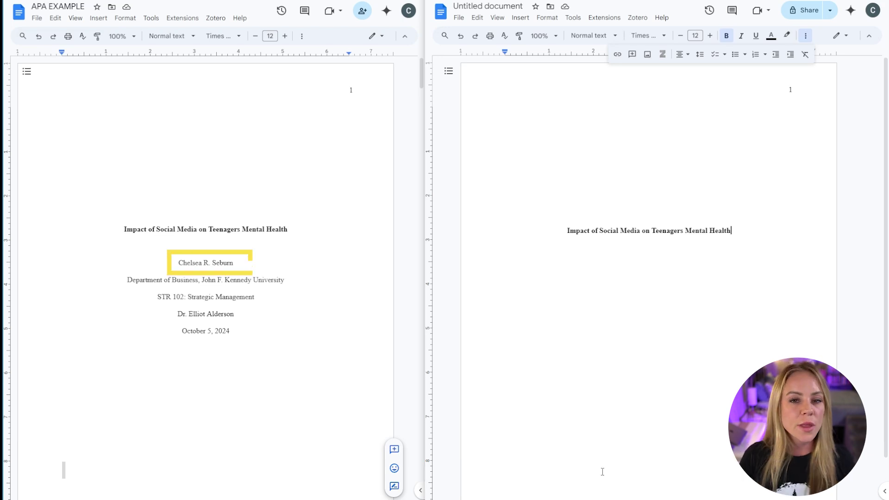
# - Add the author's full name on a non-bold centred line below the title
pyautogui.press('Return')
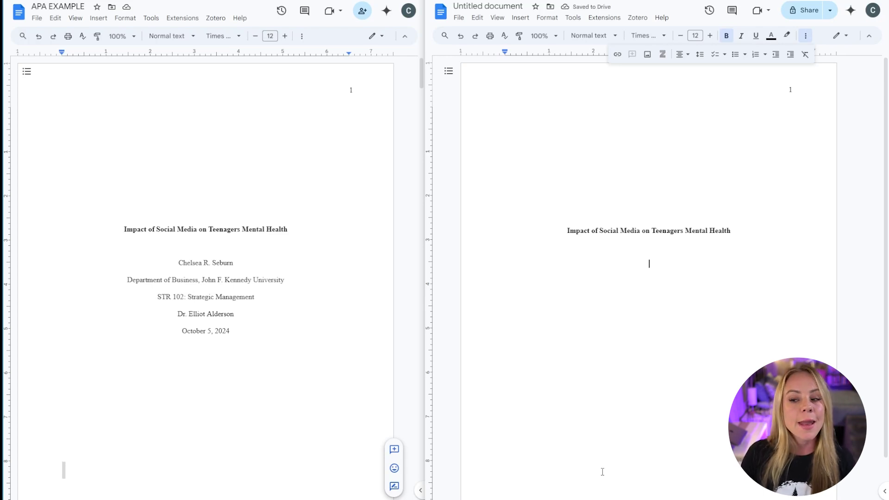
pyautogui.hotkey('ctrl', 'b')
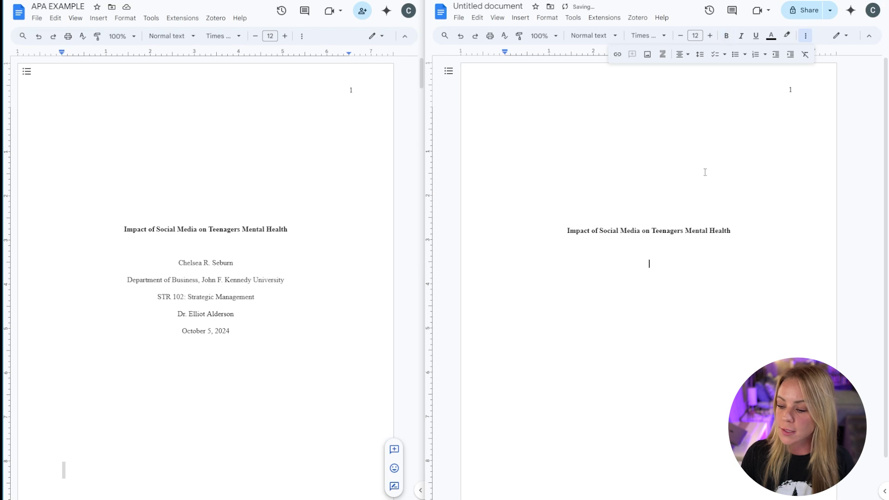
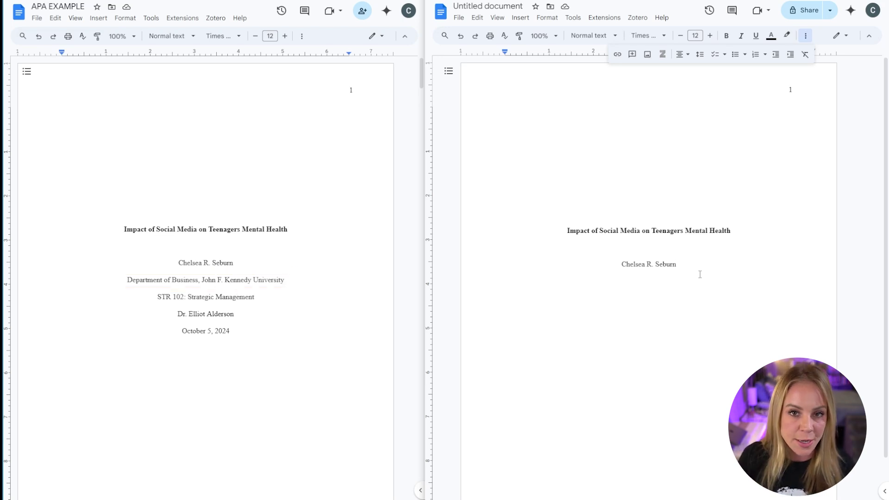
# - Paste the department and university line, then the course line 'STR 102: Strategic Management'
pyautogui.press('Return')
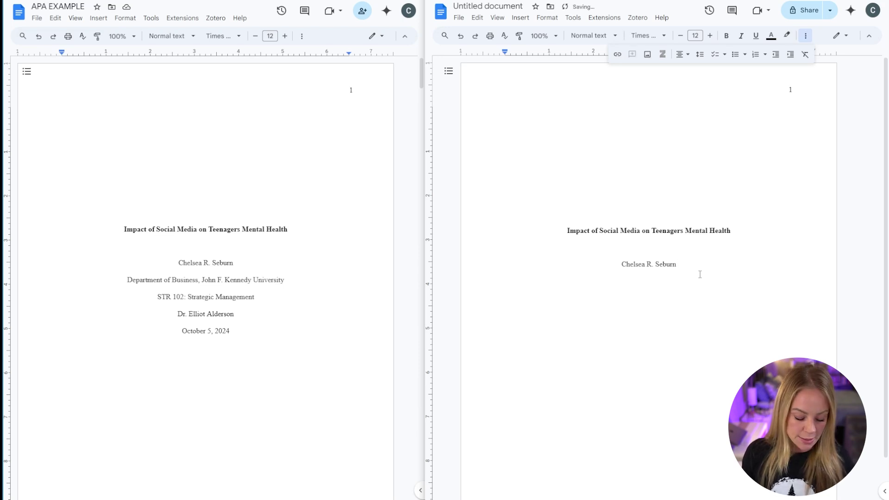
pyautogui.write('Department of Business, John F. Kennedy University')
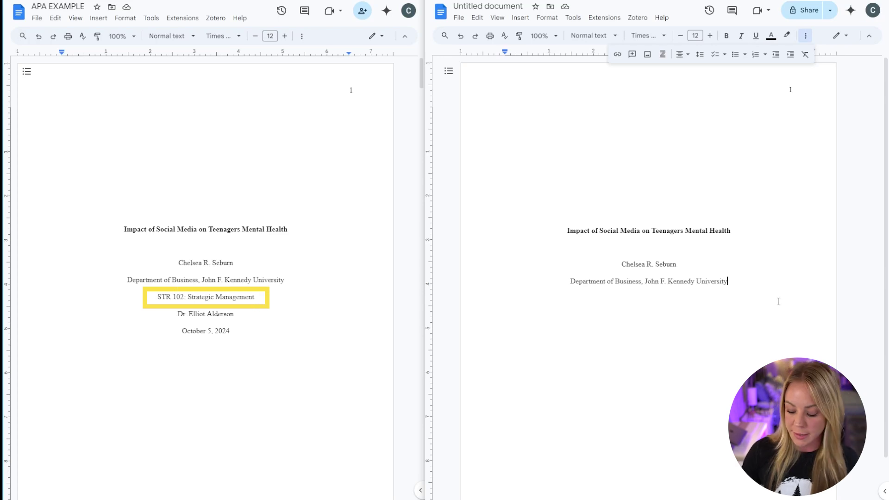
pyautogui.press('Return')
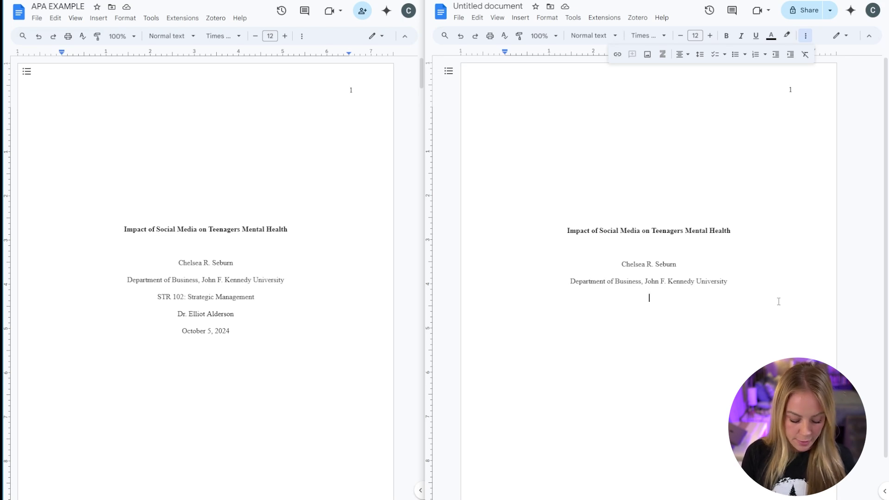
pyautogui.write('STR 102: Strategic Management')
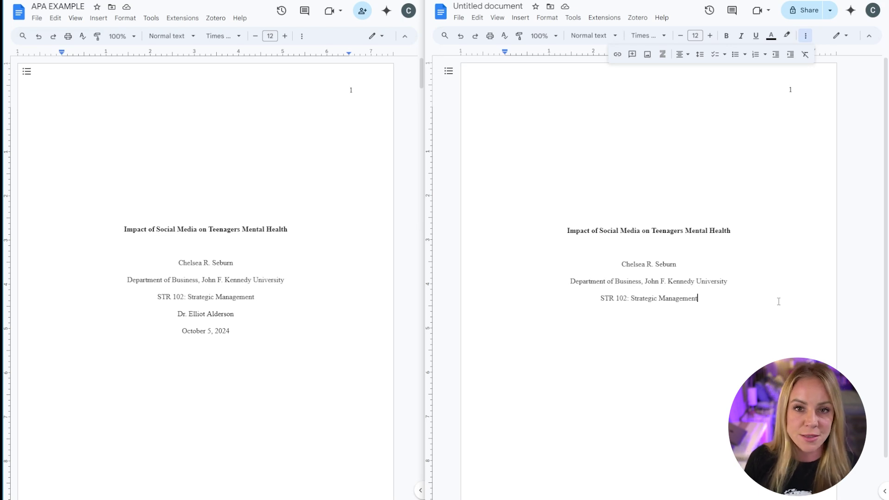
# - Add the instructor's name and the date 'October 5, 2024' on new centred lines
pyautogui.press('Return')
pyautogui.write('Dr. Elliot Alderson')
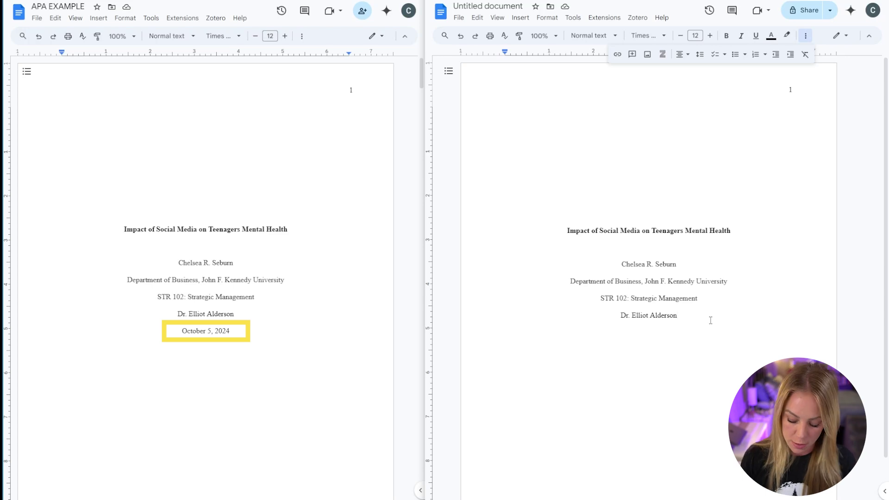
pyautogui.press('Return')
pyautogui.write('October 5, 2024')
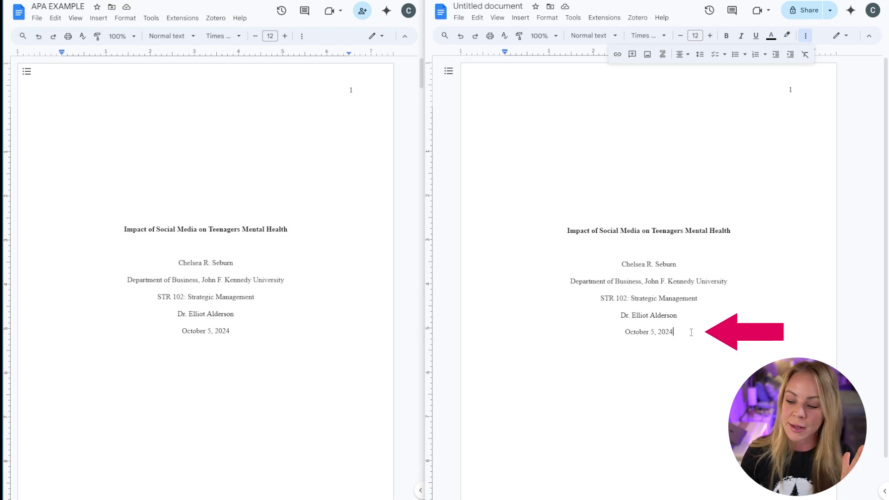
pyautogui.click(518, 21)
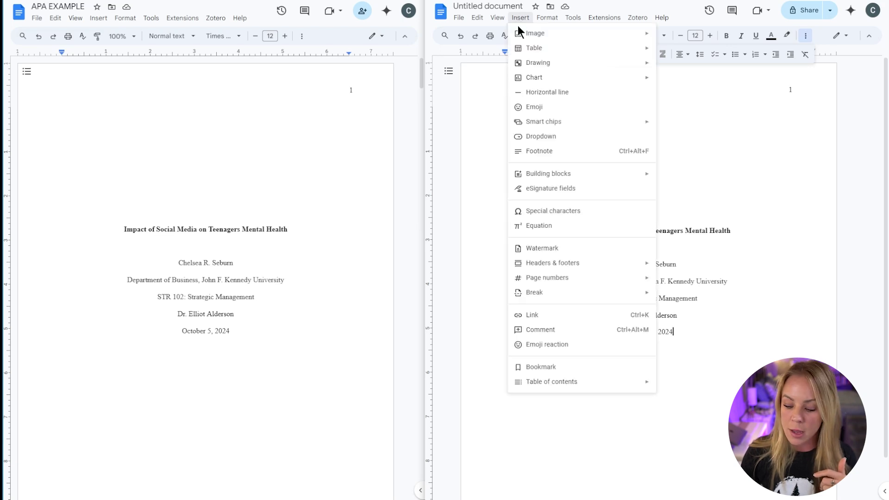
# - Insert a page break and copy the bold paper title to the top of page 2
pyautogui.moveTo(557, 298)
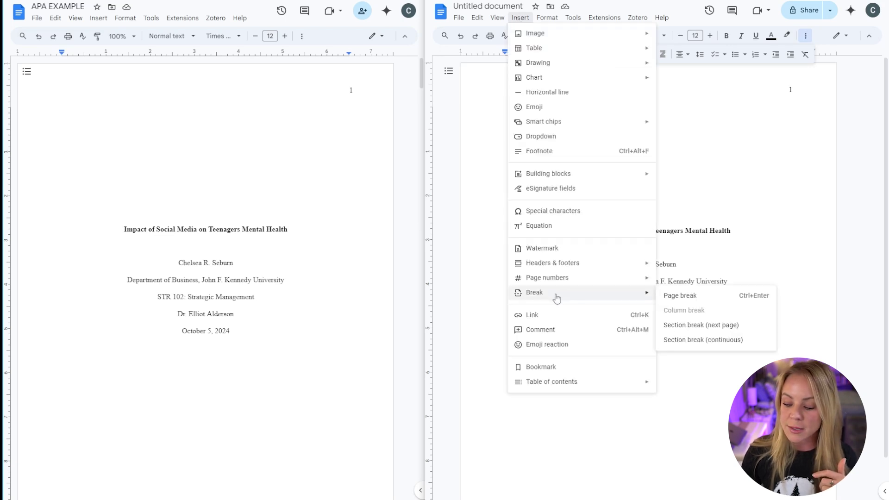
pyautogui.click(672, 296)
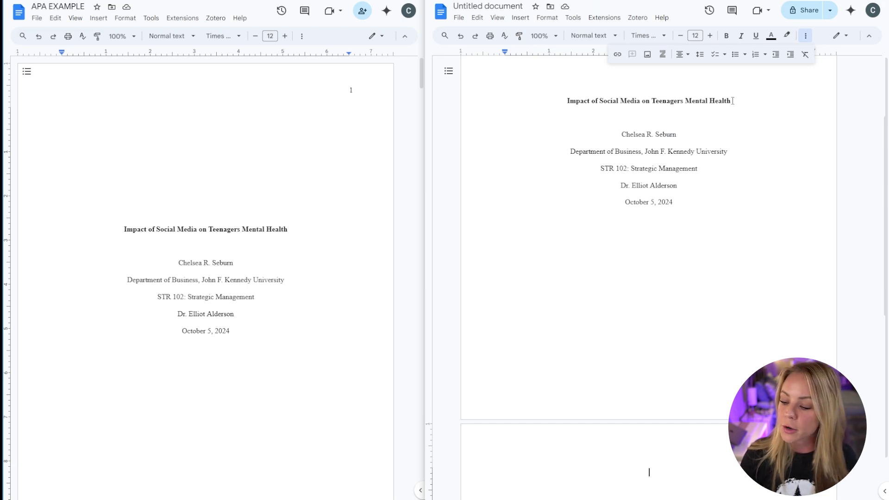
pyautogui.moveTo(732, 101); pyautogui.dragTo(563, 100)
pyautogui.rightClick(573, 100)
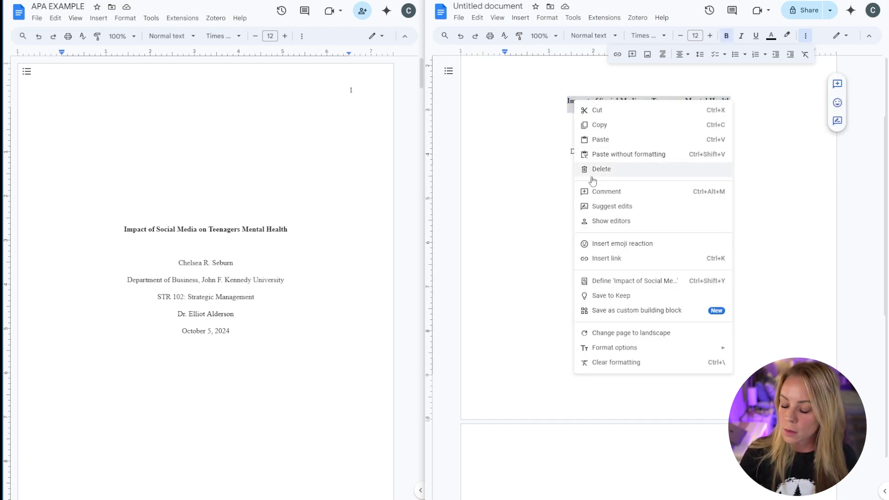
pyautogui.click(597, 125)
pyautogui.click(660, 461)
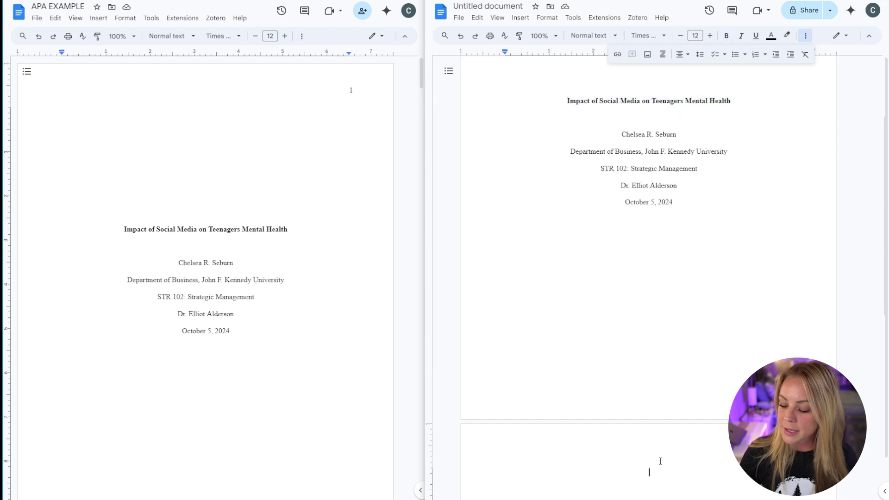
pyautogui.rightClick(654, 468)
pyautogui.click(703, 343)
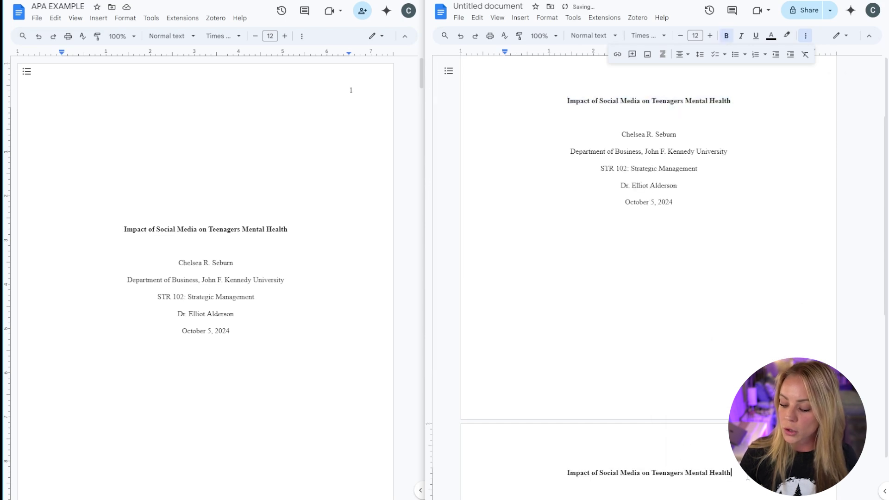
pyautogui.scroll(-3, 648, 278)
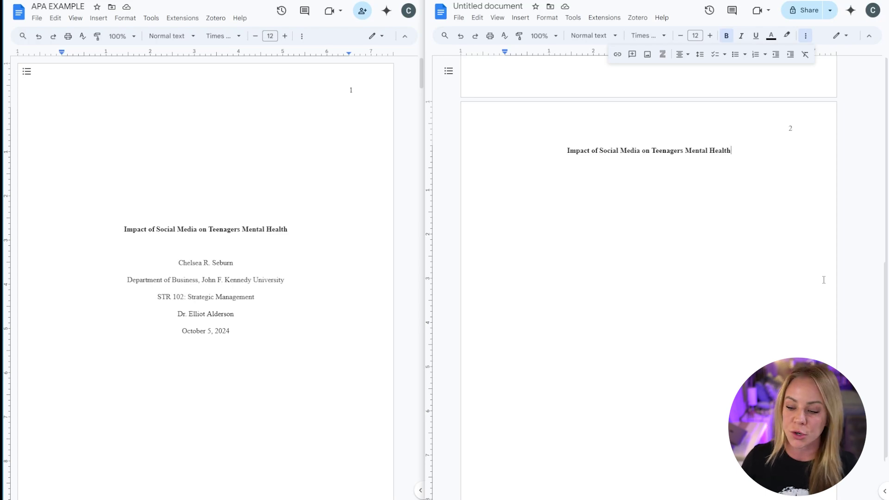
# - Insert another page break to create a blank third page
pyautogui.click(519, 18)
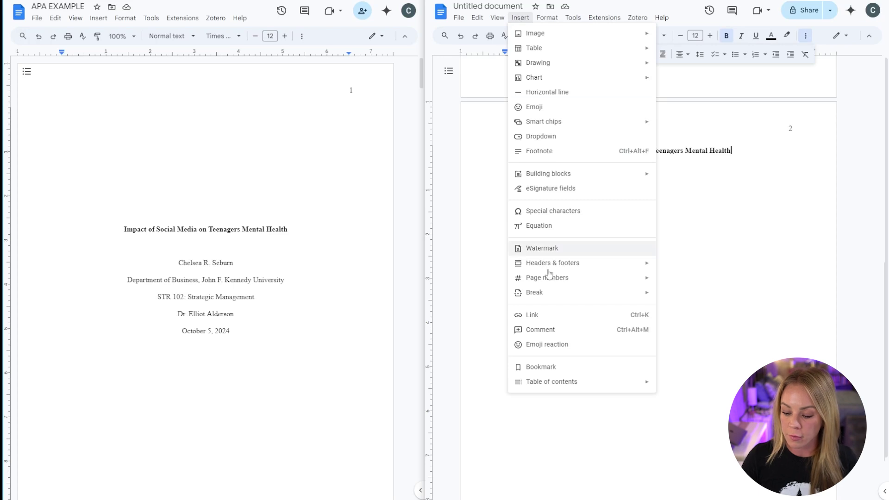
pyautogui.moveTo(560, 293)
pyautogui.click(702, 298)
pyautogui.scroll(-6, 702, 301)
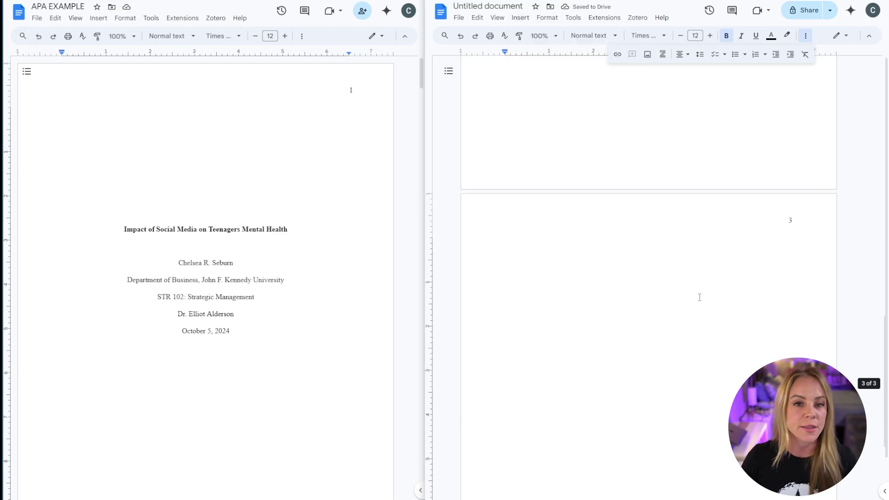
pyautogui.scroll(-1, 700, 297)
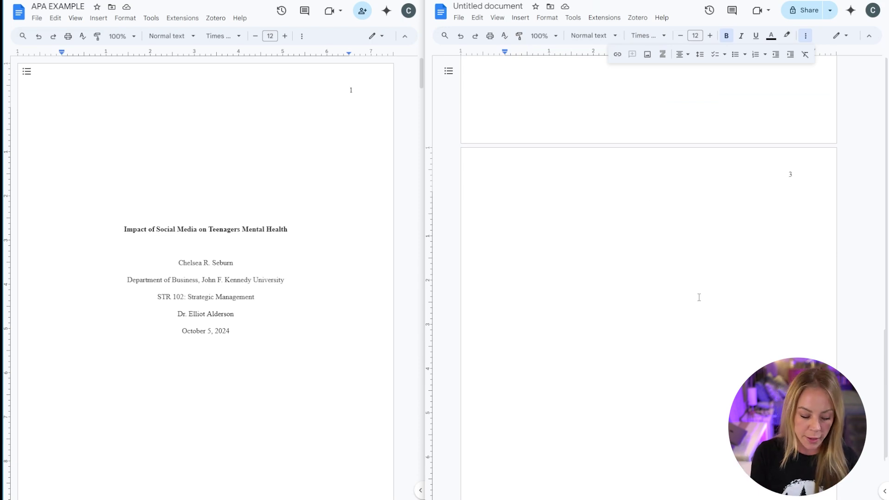
# - Type the 'References' heading at the top of page 3
pyautogui.write('Refere')
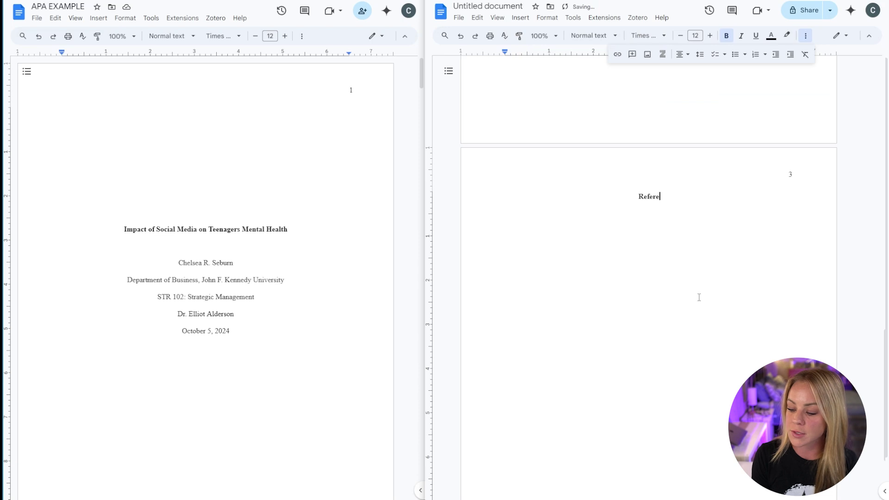
pyautogui.write('nces')
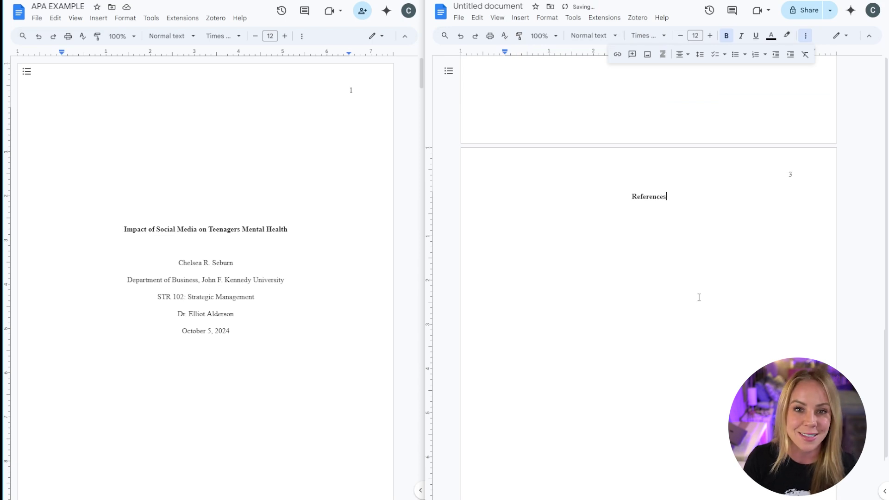
pyautogui.scroll(1, 735, 202)
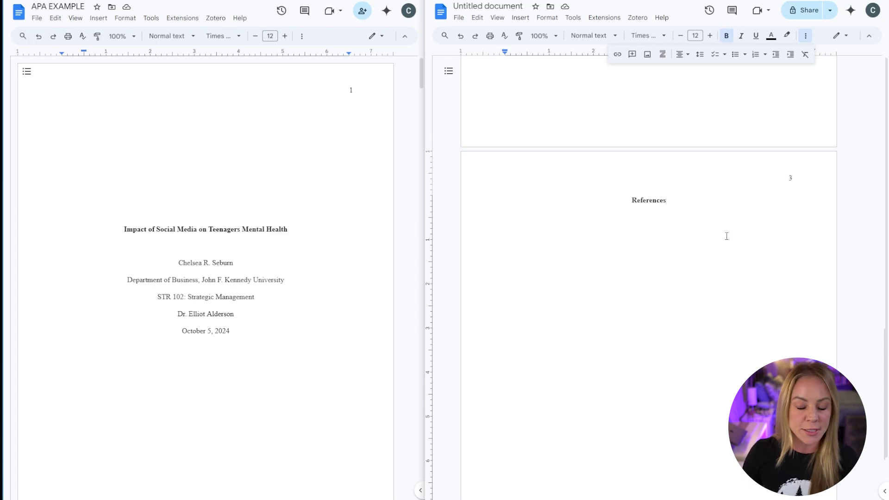
pyautogui.scroll(10, 727, 238)
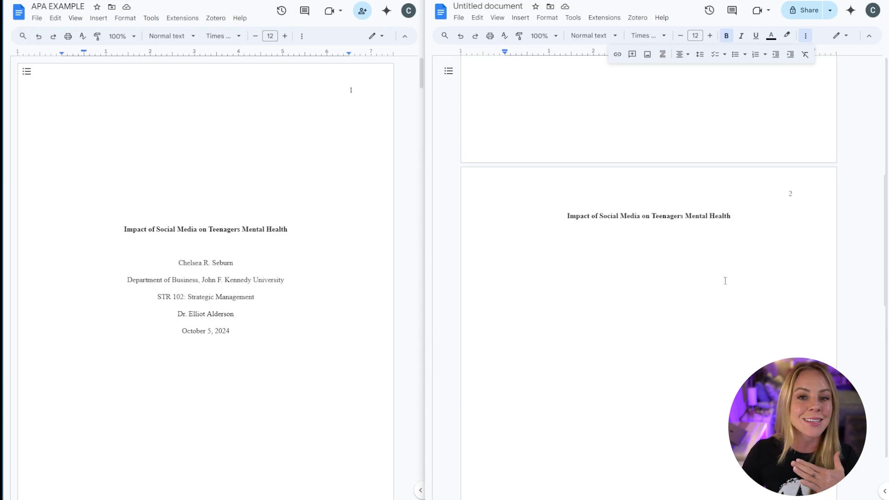
pyautogui.scroll(-2, 699, 268)
# - Paste the sample review paragraphs below the title on page 2
pyautogui.click(527, 187)
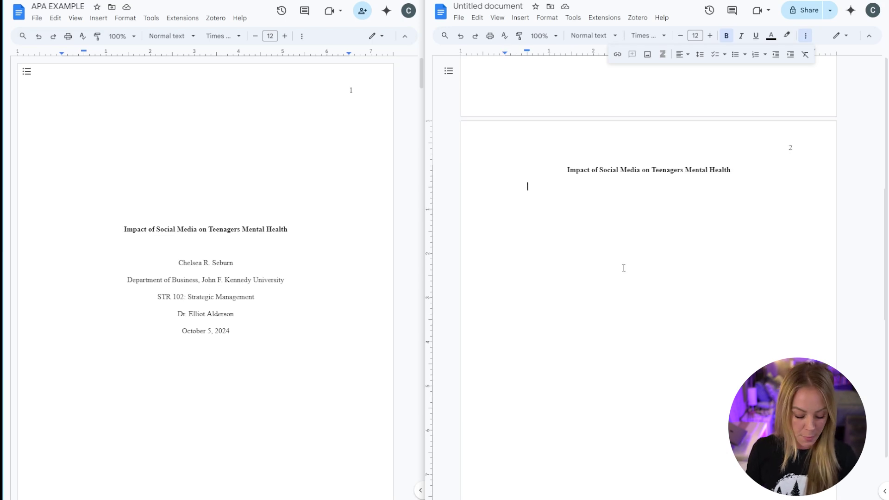
pyautogui.hotkey('ctrl', 'v')
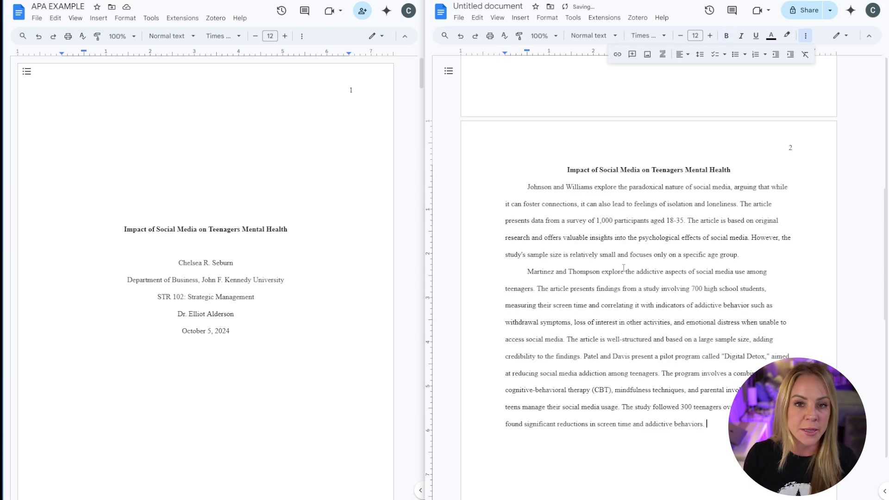
pyautogui.scroll(-9, 624, 268)
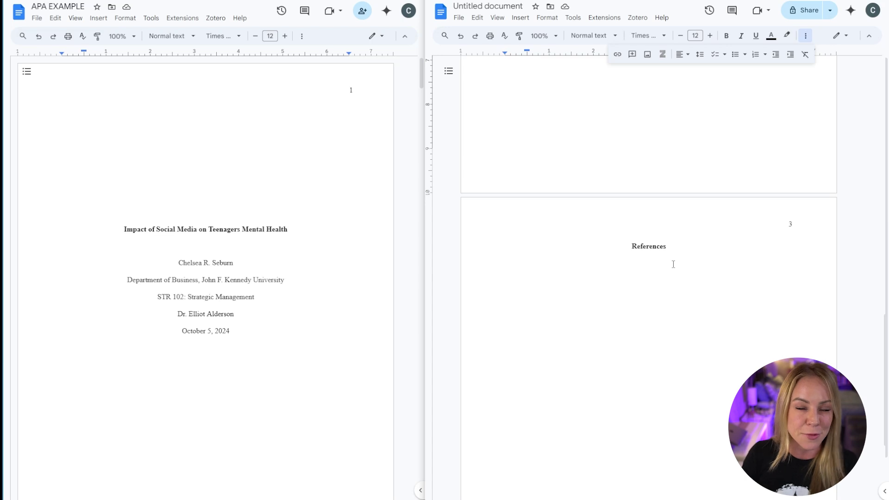
# - Start a new non-bold, left-aligned line below the References heading
pyautogui.click(673, 264)
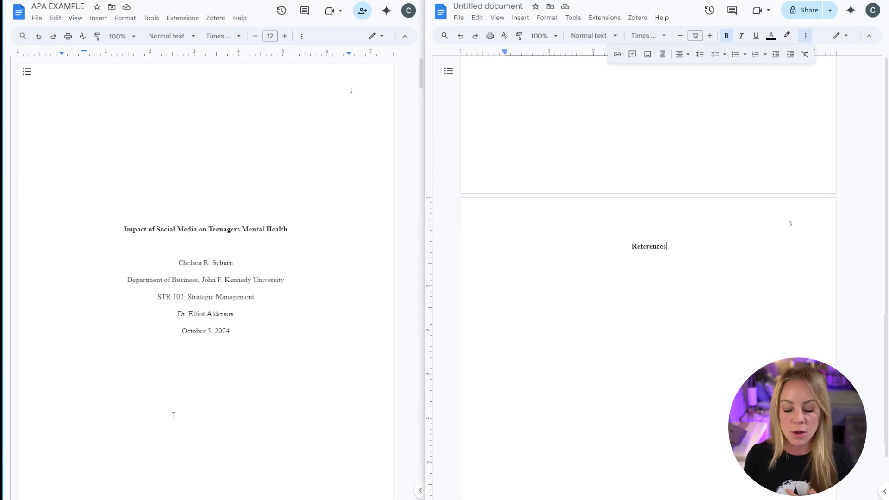
pyautogui.scroll(-3, 616, 338)
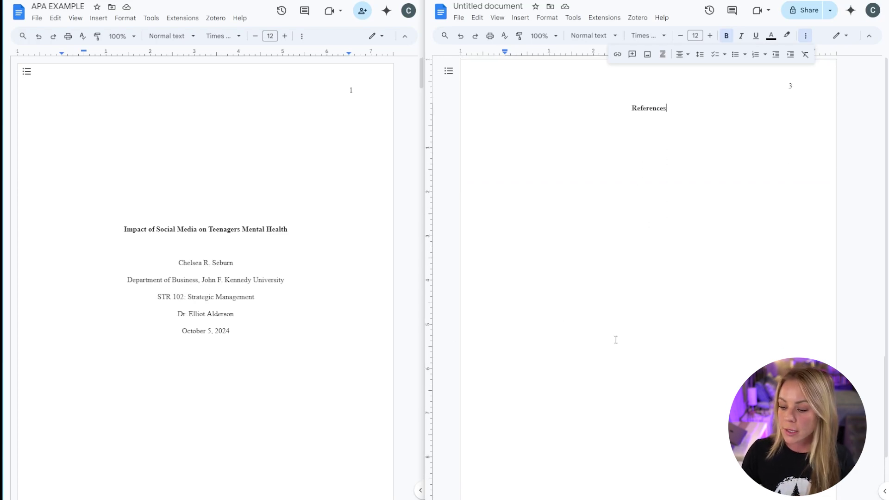
pyautogui.scroll(1, 615, 339)
pyautogui.press('Return')
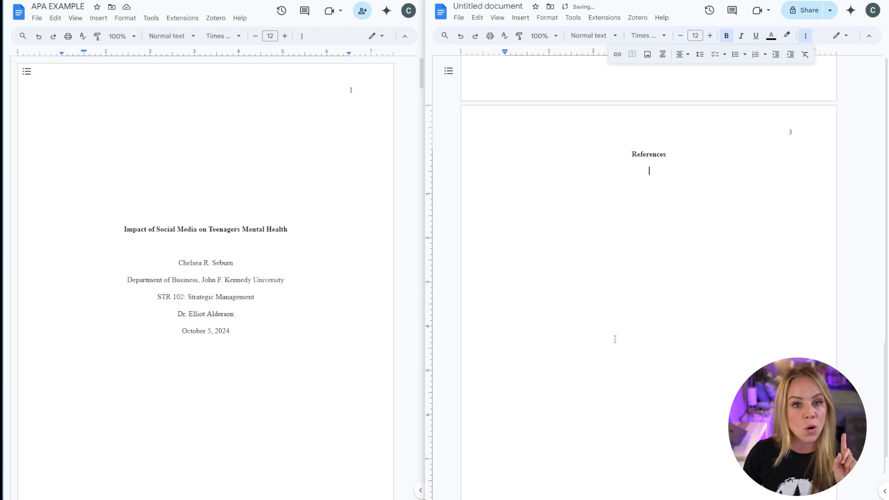
pyautogui.click(726, 37)
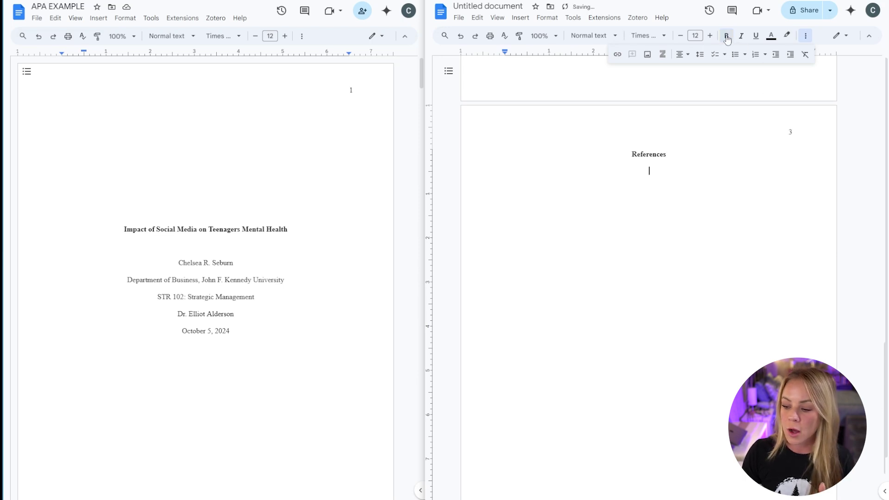
pyautogui.click(687, 54)
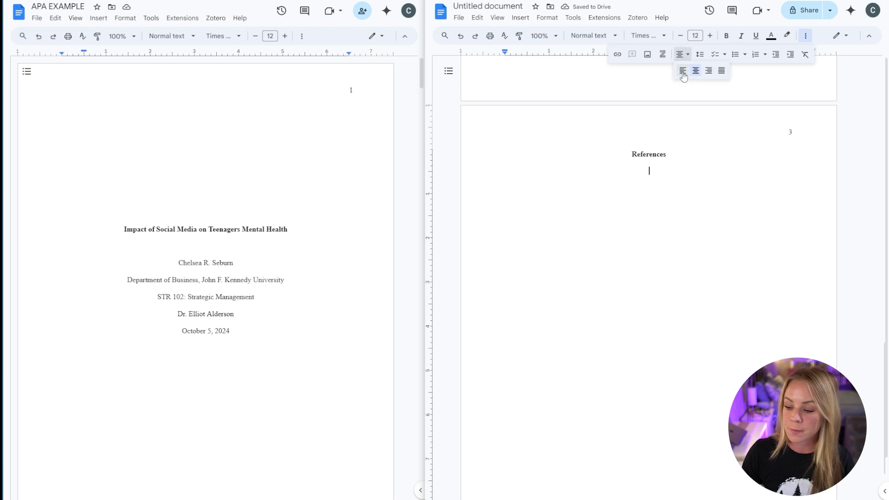
pyautogui.click(684, 73)
# - Give that line a 0.5-inch hanging indent through Indentation options
pyautogui.click(547, 18)
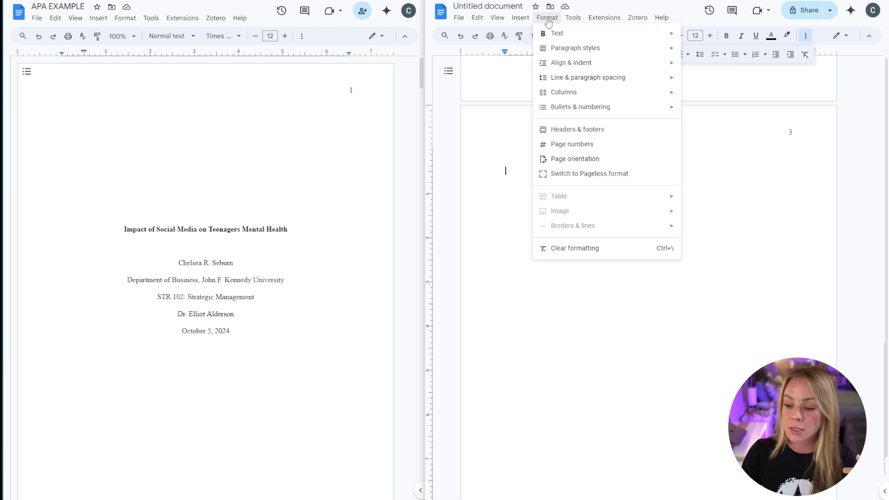
pyautogui.moveTo(559, 67)
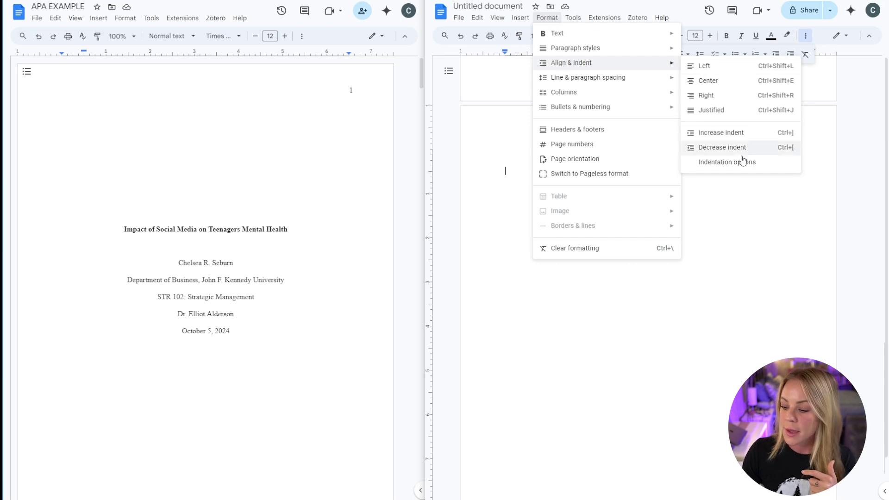
pyautogui.click(777, 166)
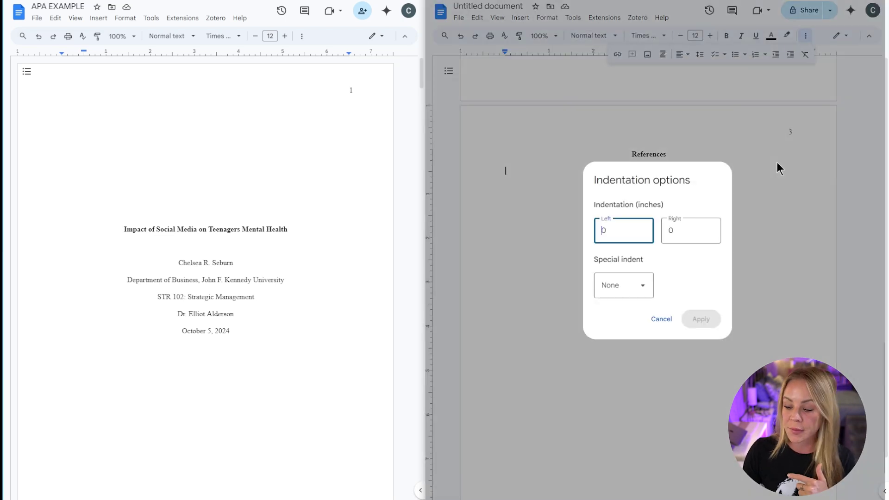
pyautogui.click(643, 291)
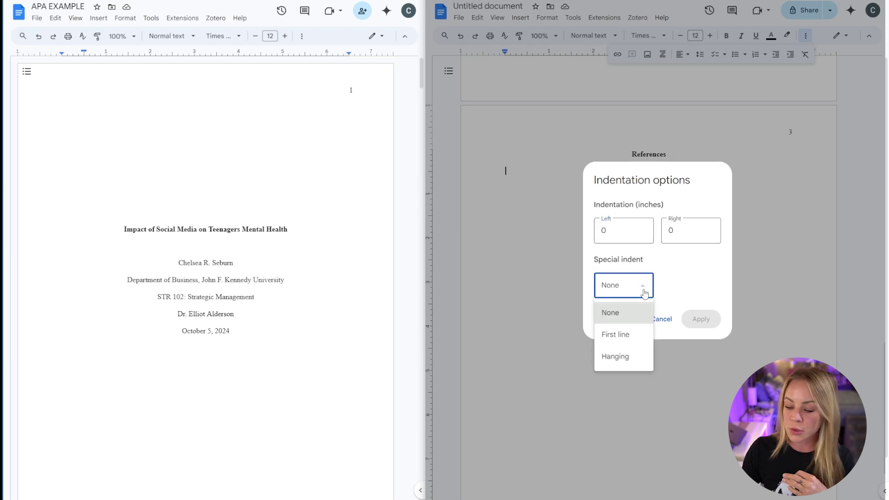
pyautogui.click(623, 362)
pyautogui.click(699, 282)
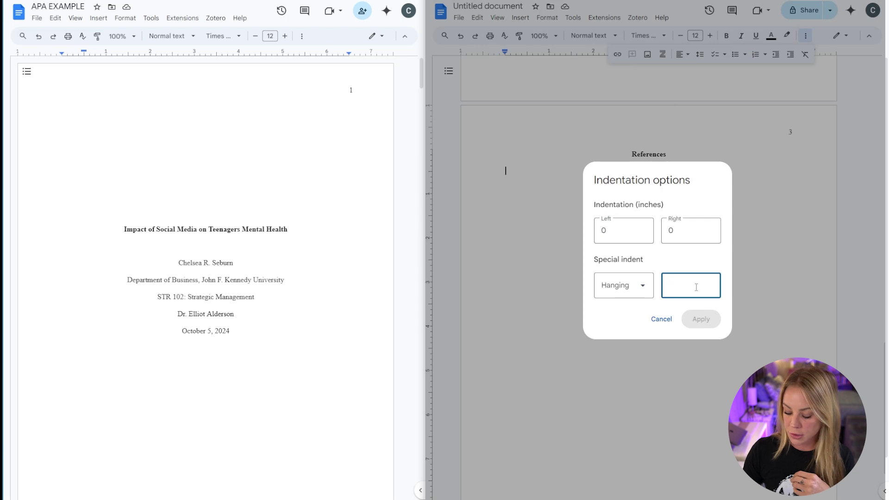
pyautogui.write('.5')
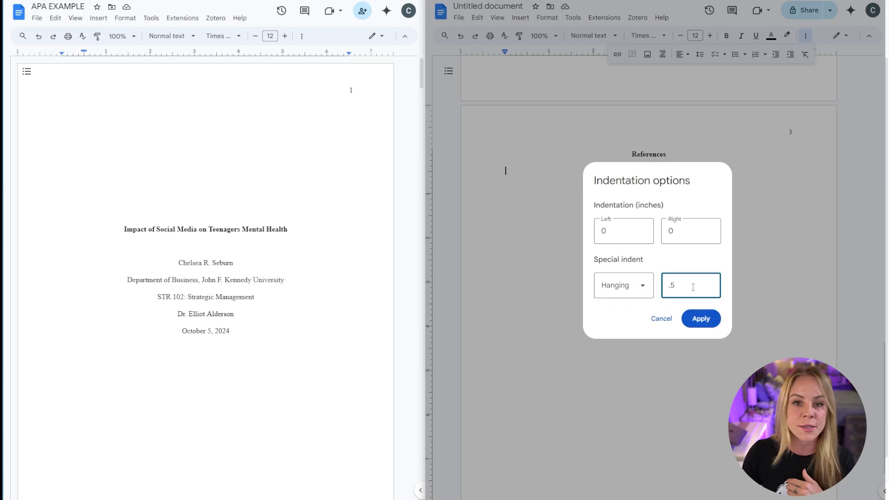
pyautogui.click(711, 324)
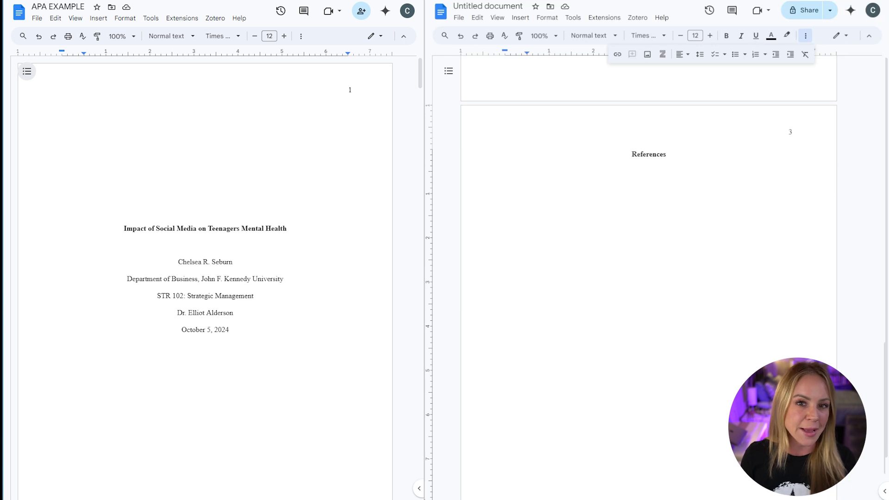
# - Type the 2019 'Social Media and Mental Health: A Comprehensive Review' journal reference ending '135.', then start a new line
pyautogui.write('Smith. J. ')
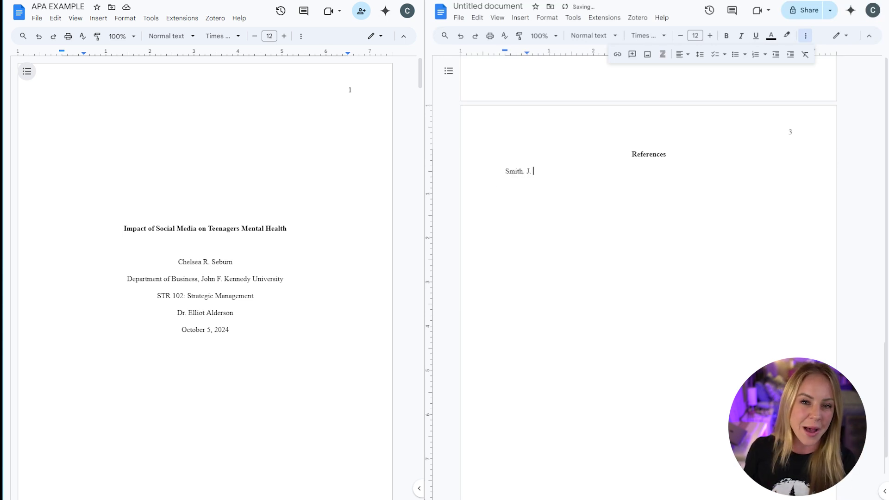
pyautogui.write('(2019). "')
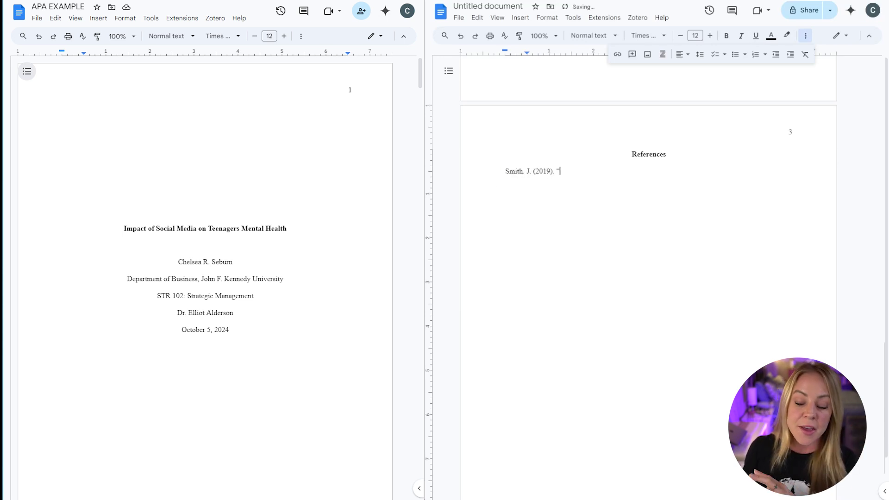
pyautogui.write('Social Media ')
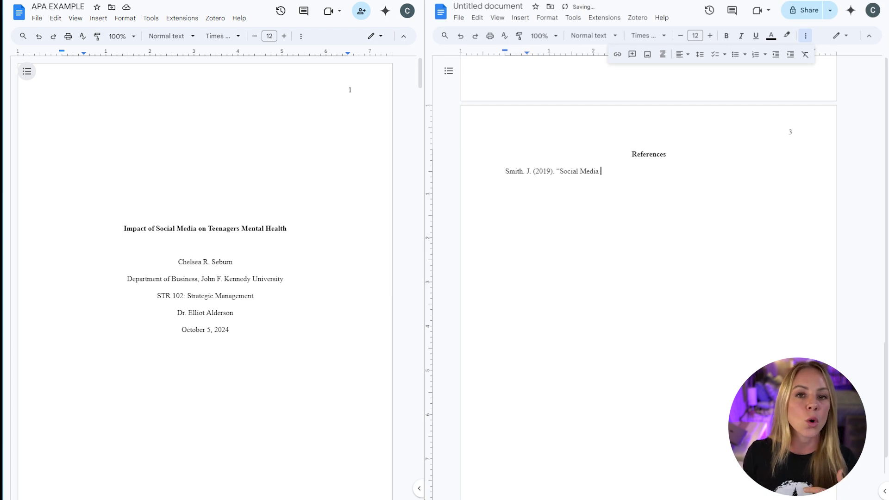
pyautogui.write('and Mental Health: ')
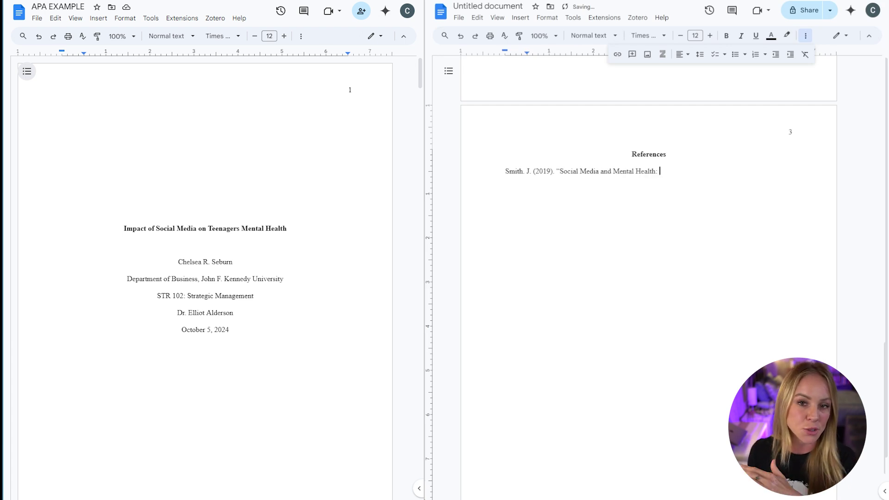
pyautogui.write('A Compre')
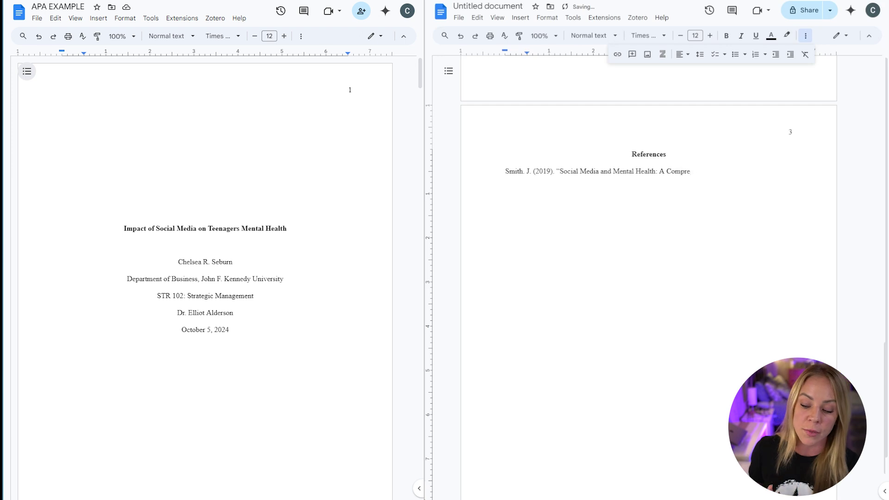
pyautogui.write('hensive Review."')
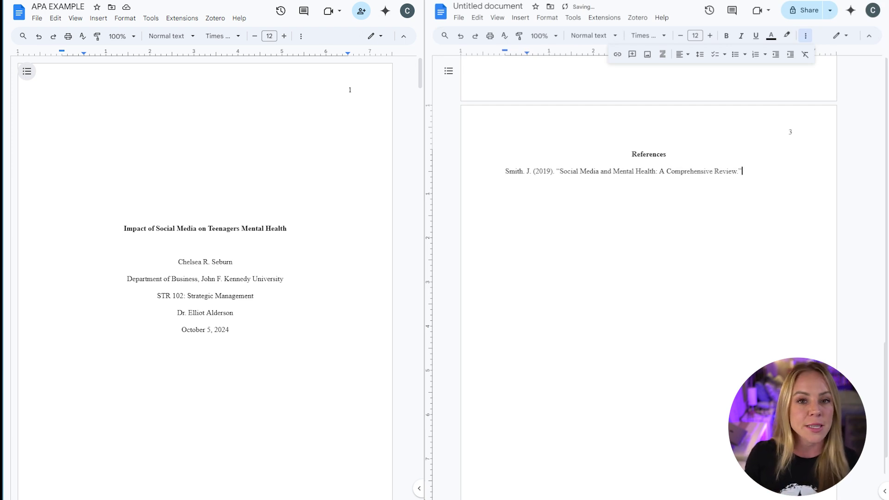
pyautogui.write(' Journal of')
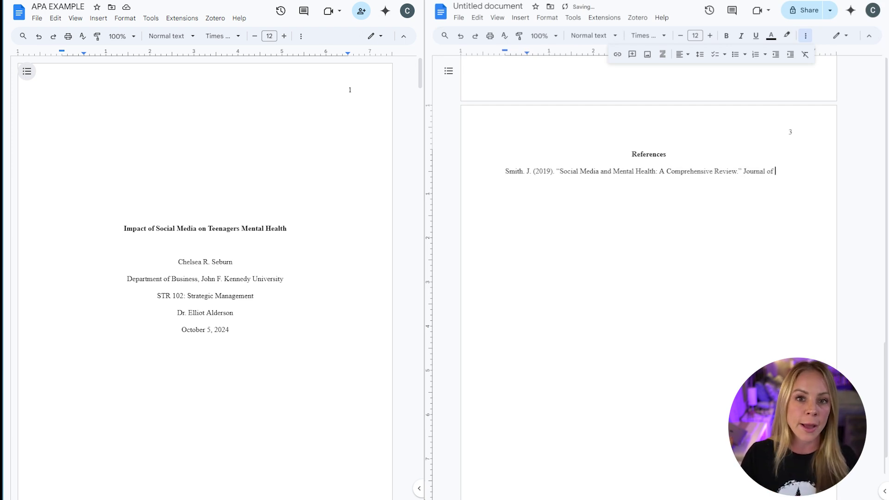
pyautogui.write(' Psychology')
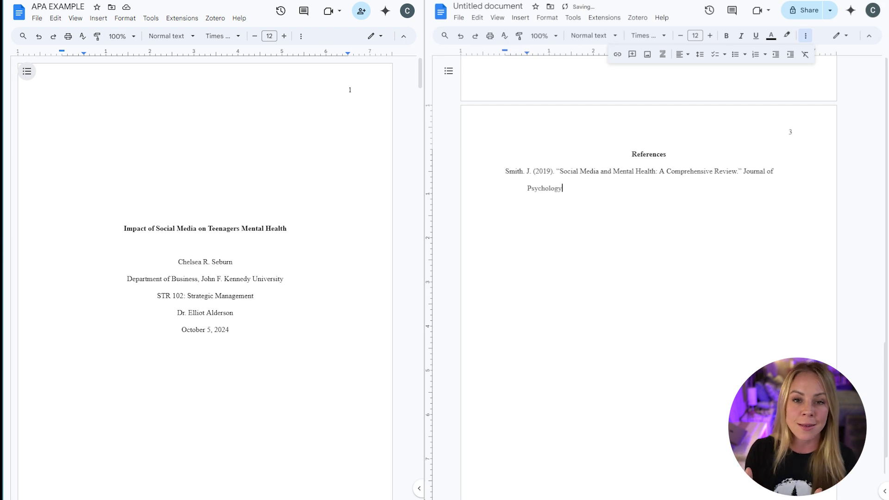
pyautogui.write(' Studies, 4')
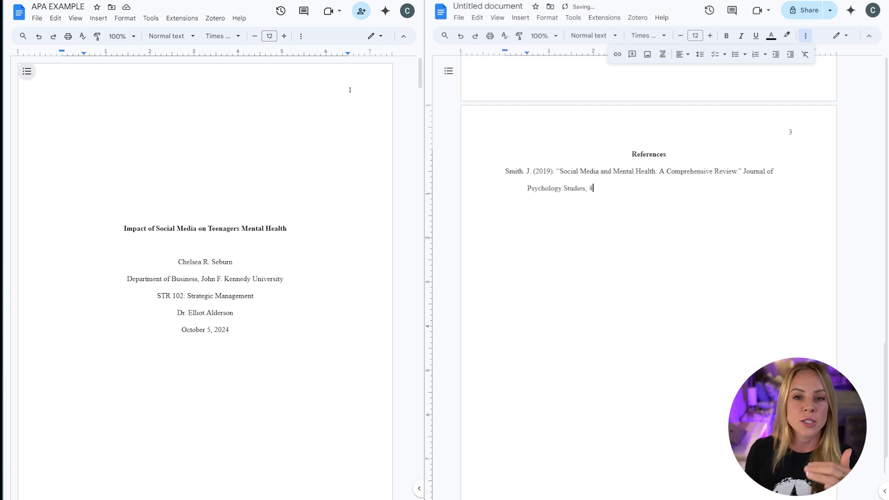
pyautogui.write('5(2), 120-')
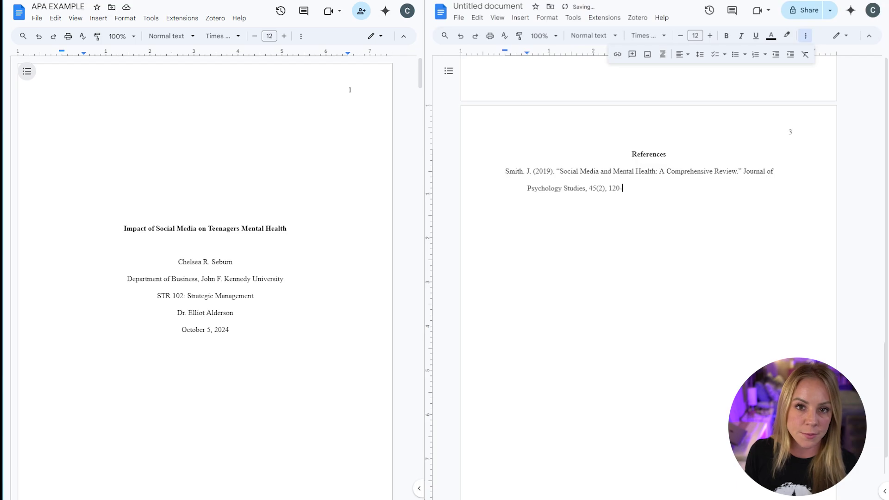
pyautogui.write('135.')
pyautogui.press('Return')
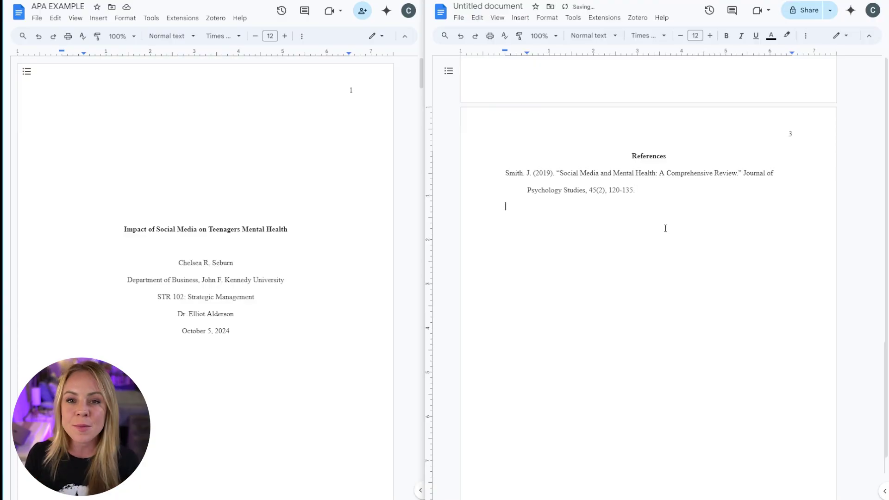
# - Paste the 2022 'Digital Detox' reference and give it a hanging indent using the ruler markers
pyautogui.rightClick(503, 212)
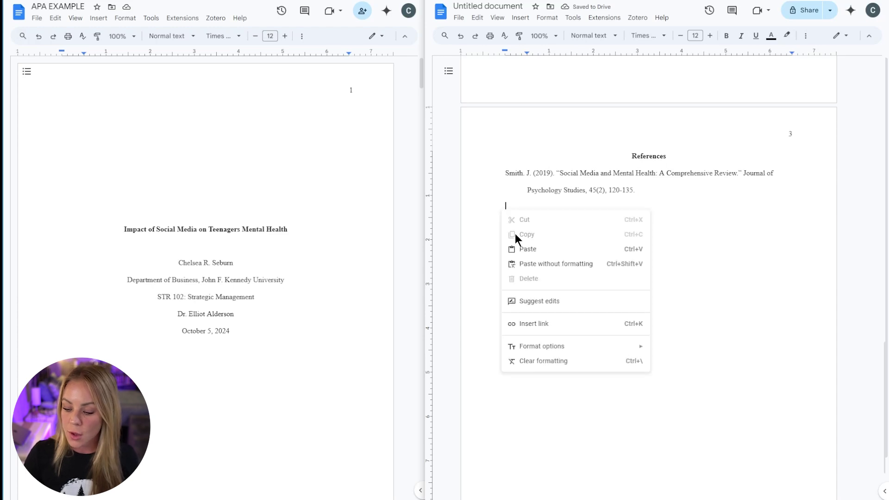
pyautogui.click(529, 249)
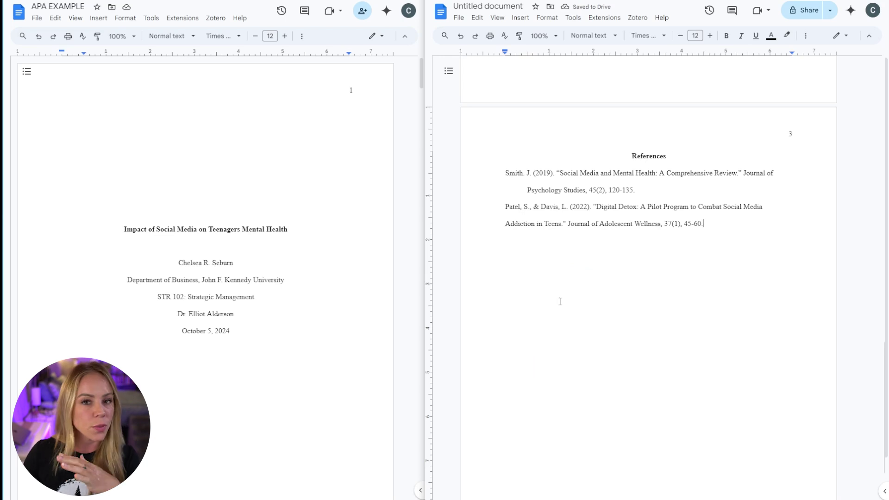
pyautogui.moveTo(710, 223); pyautogui.dragTo(501, 215)
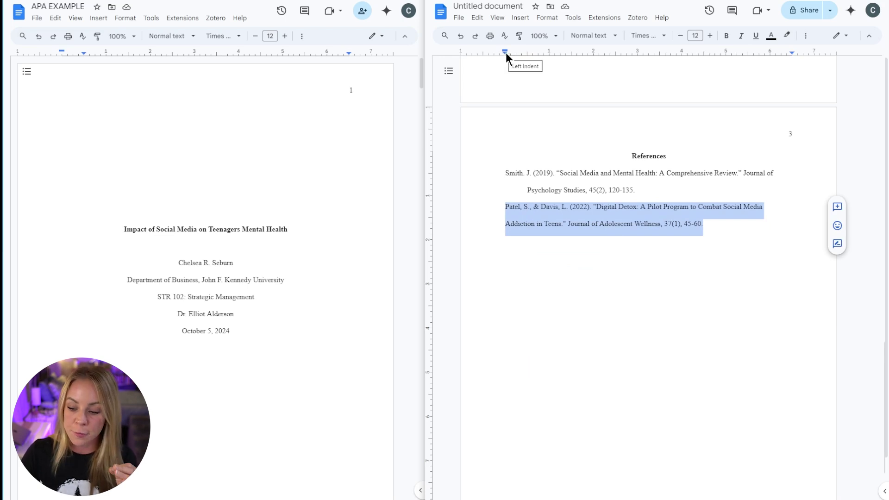
pyautogui.moveTo(504, 52)
pyautogui.mouseDown()
pyautogui.moveTo(530, 55)
pyautogui.moveTo(503, 50)
pyautogui.mouseUp()
pyautogui.click(754, 224)
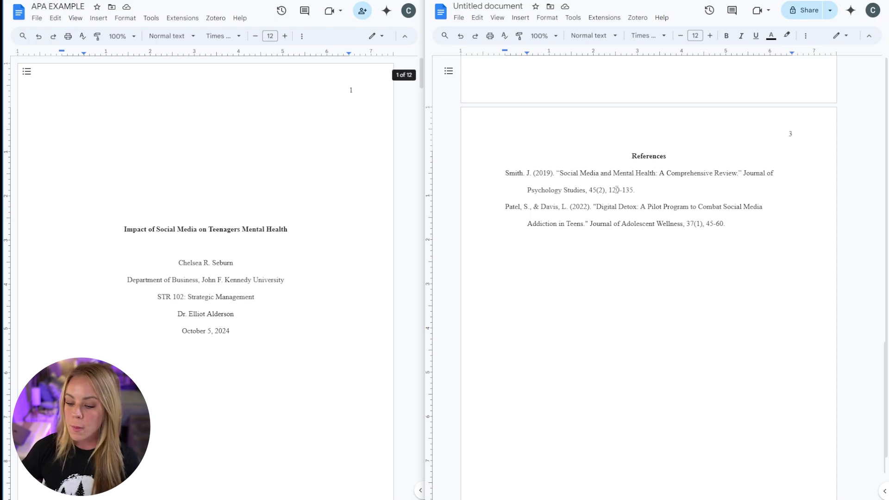
# - Delete the two sample body paragraphs on page 2
pyautogui.scroll(7, 701, 299)
pyautogui.scroll(2, 709, 324)
pyautogui.moveTo(720, 337); pyautogui.dragTo(484, 105)
pyautogui.press('BackSpace')
pyautogui.scroll(-5, 694, 277)
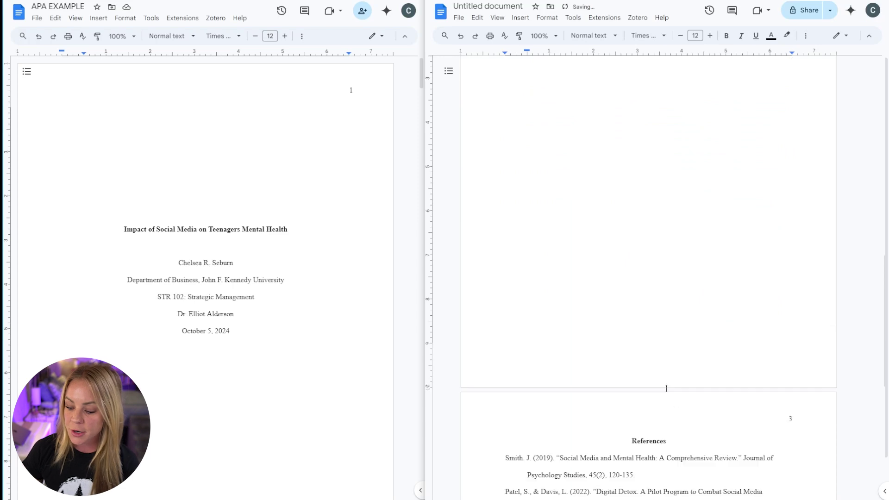
pyautogui.scroll(10, 661, 383)
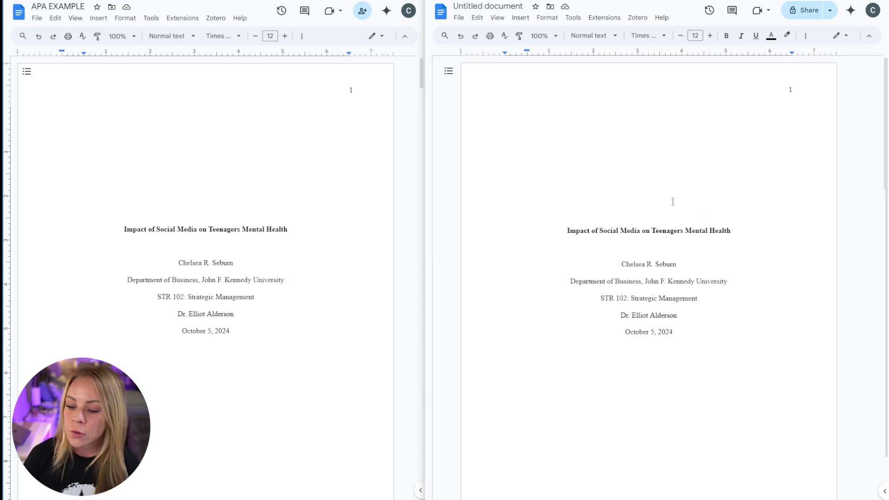
# - Make a copy of the document named 'APA Title Page TEMPLATE'
pyautogui.click(458, 19)
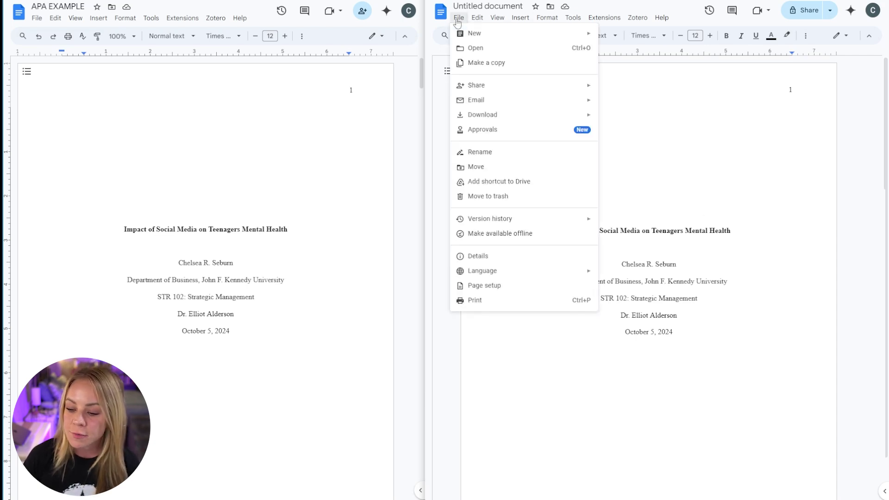
pyautogui.click(490, 66)
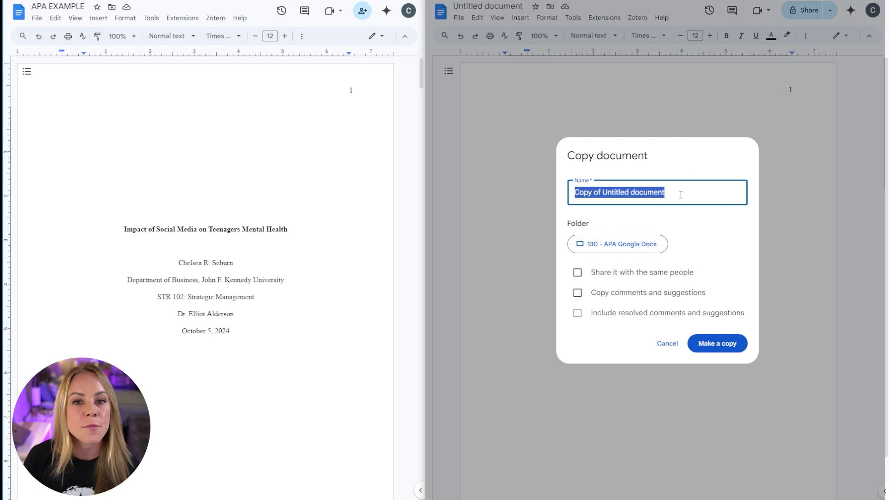
pyautogui.hotkey('ctrl', 'v')
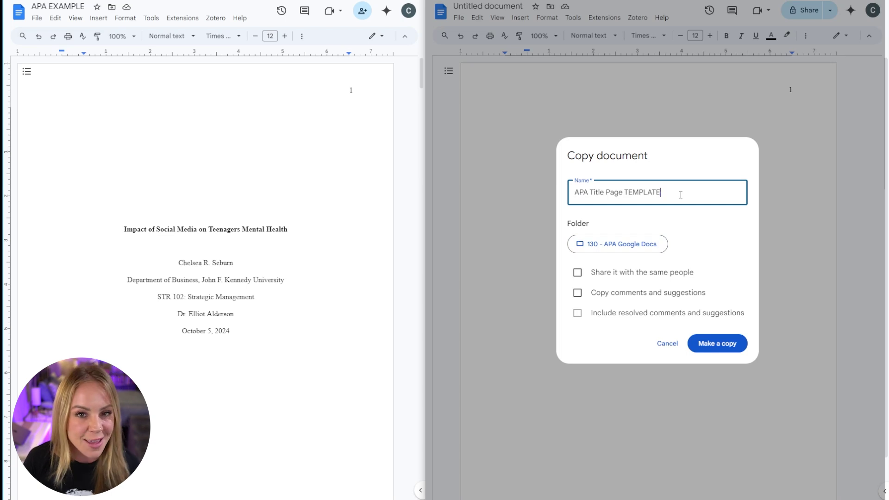
pyautogui.click(718, 343)
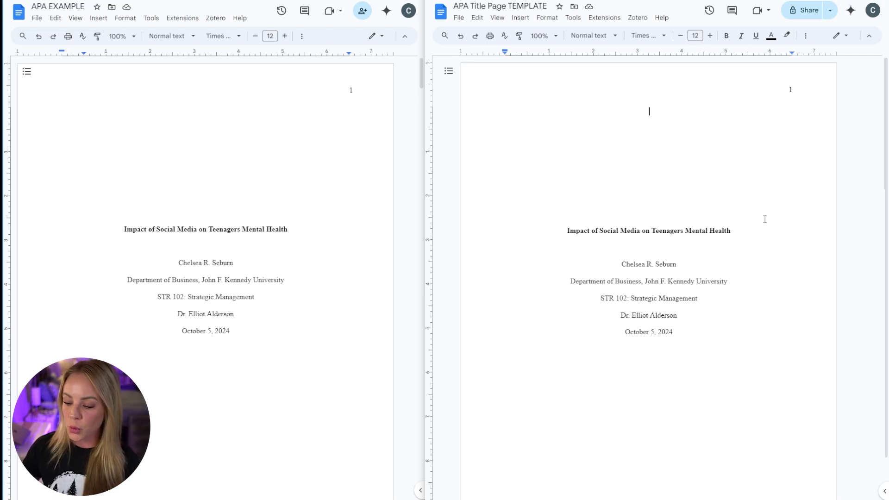
# - Look over the new template copy, then go back to the 130 - APA Google Docs Drive folder
pyautogui.scroll(-15, 765, 219)
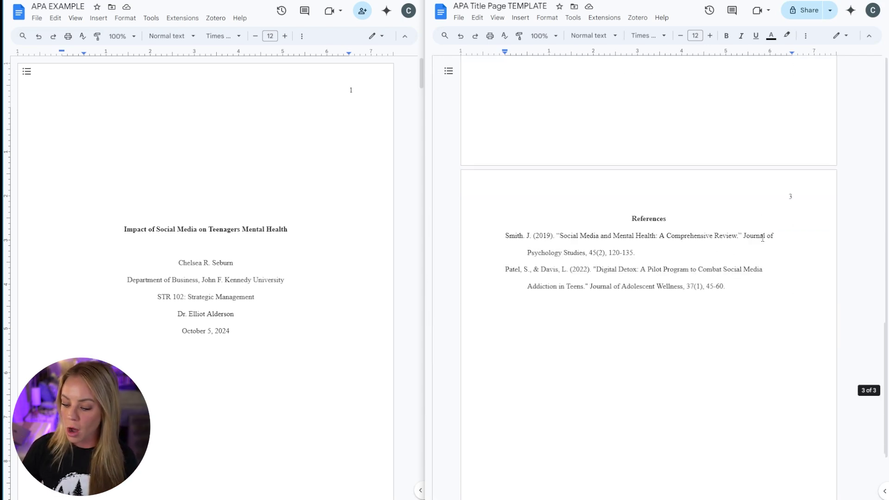
pyautogui.scroll(6, 762, 239)
pyautogui.scroll(10, 762, 239)
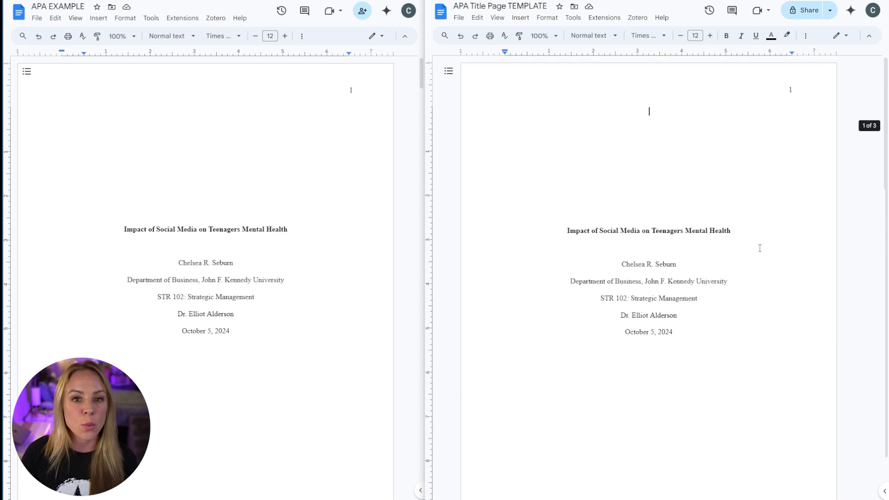
pyautogui.hotkey('alt', 'Left')
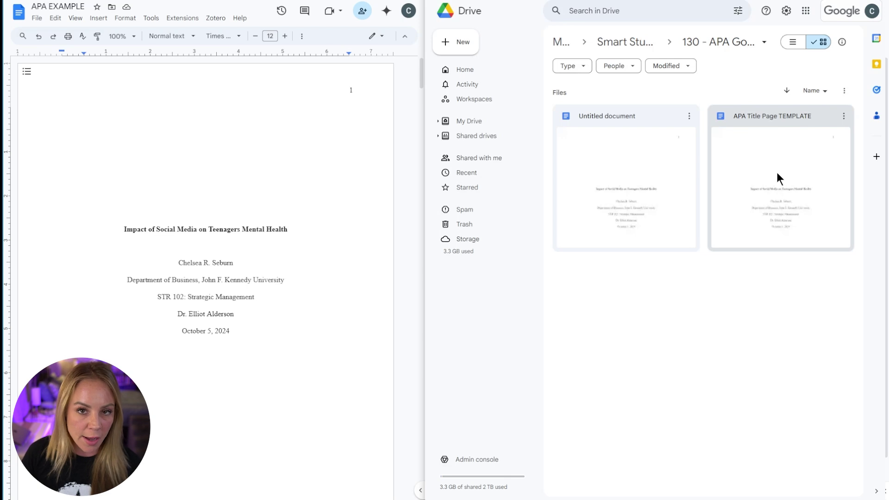
# - Duplicate APA Title Page TEMPLATE in Drive and open the resulting 'Copy of APA Title Page TEMPLATE'
pyautogui.click(843, 116)
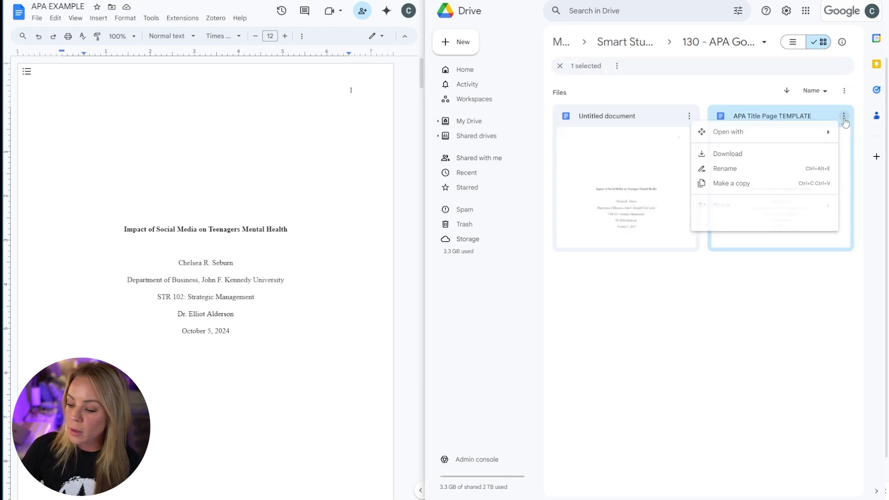
pyautogui.click(765, 192)
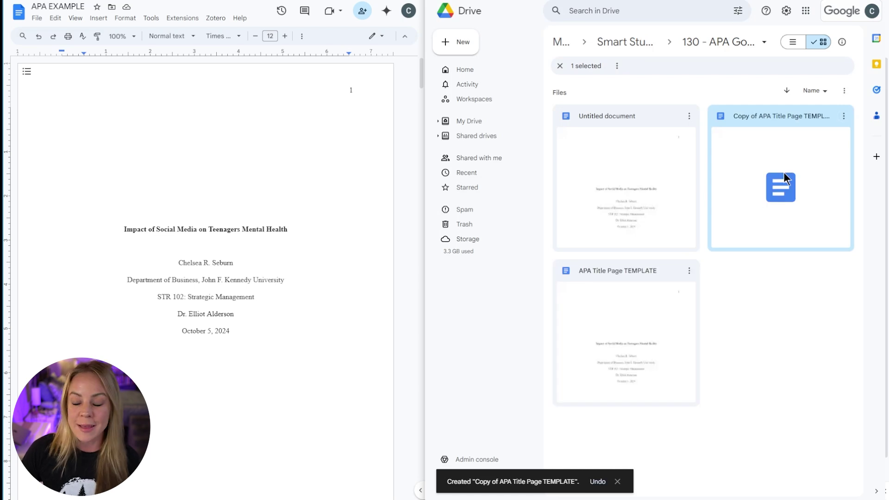
pyautogui.doubleClick(783, 172)
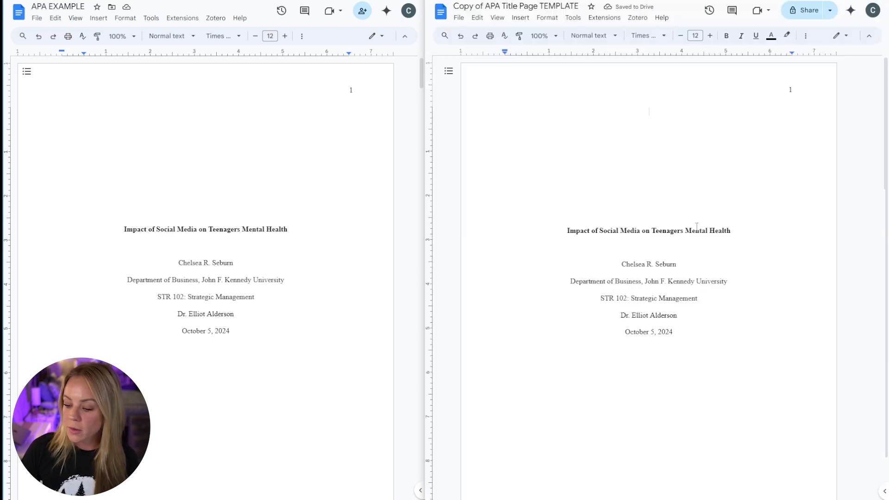
# - Select the paper title line on the copy's title page
pyautogui.moveTo(747, 236); pyautogui.dragTo(569, 236)
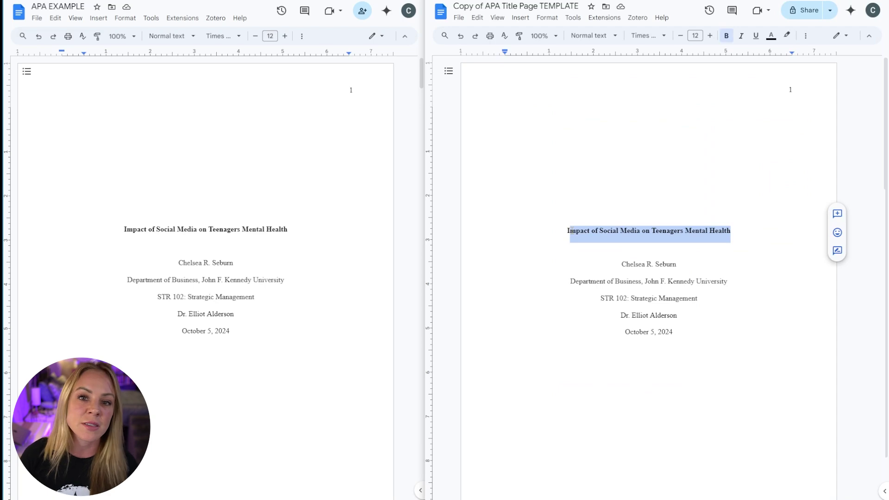